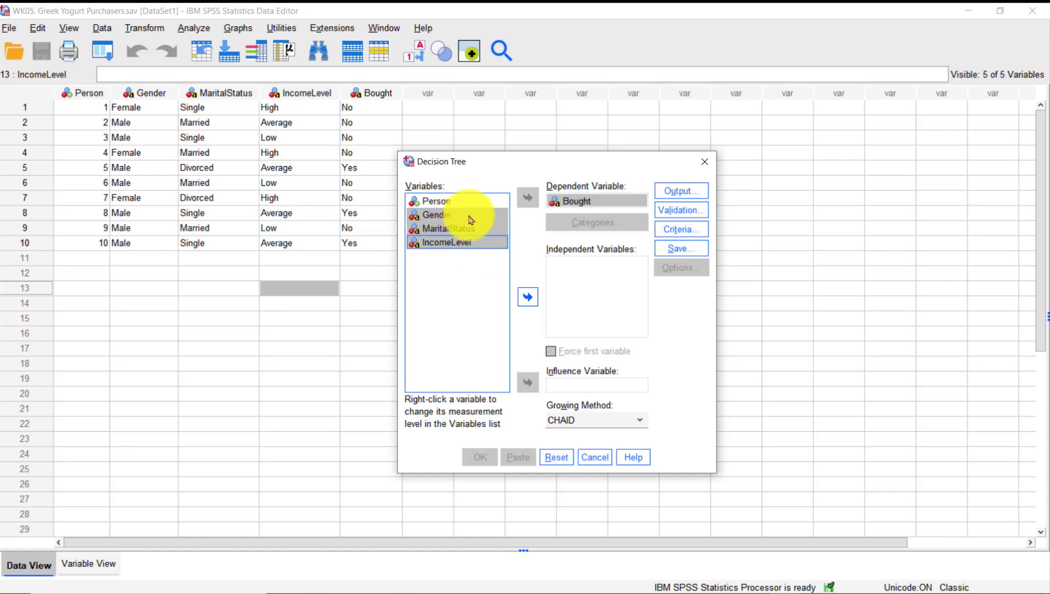
Add Gender, MaritalStatus and IncomeLevel as independent variables and set the growing method to CRT
{"action": "left_click", "coordinate": [528, 297]}
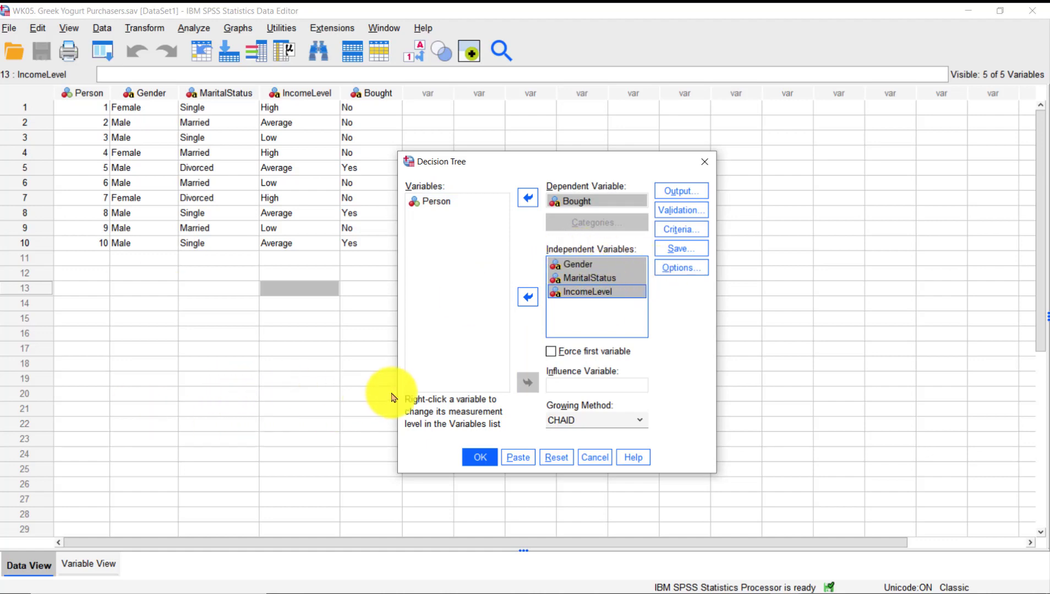
{"action": "left_click", "coordinate": [631, 423]}
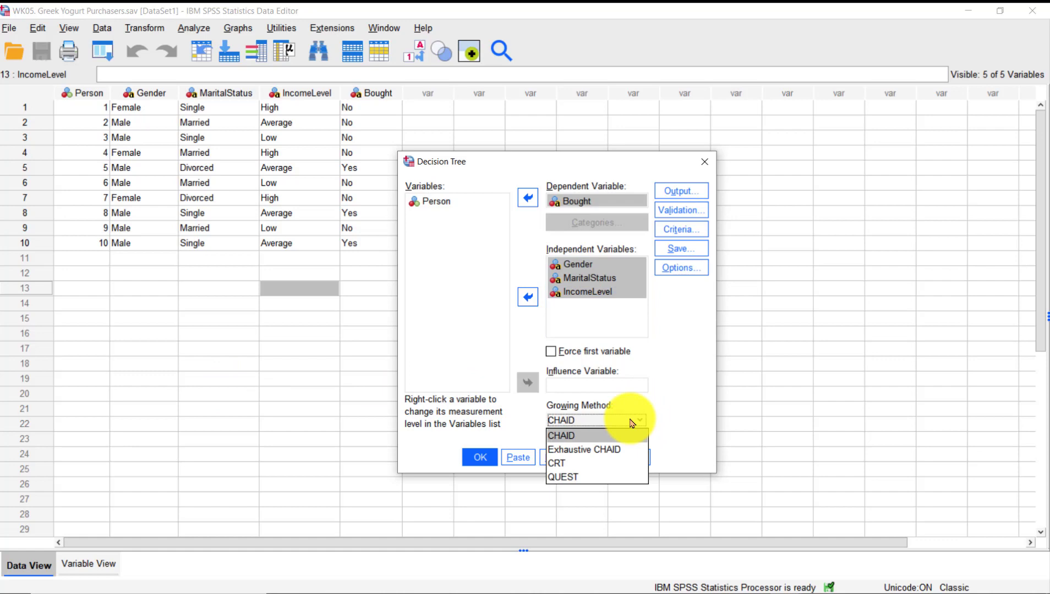
{"action": "left_click", "coordinate": [611, 468]}
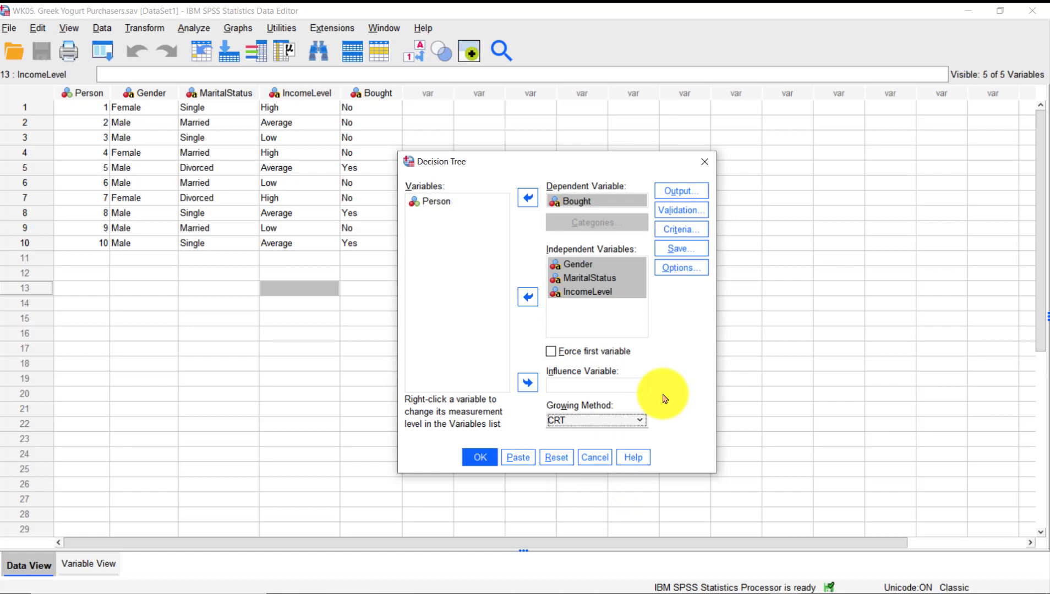
{"action": "left_click", "coordinate": [576, 426]}
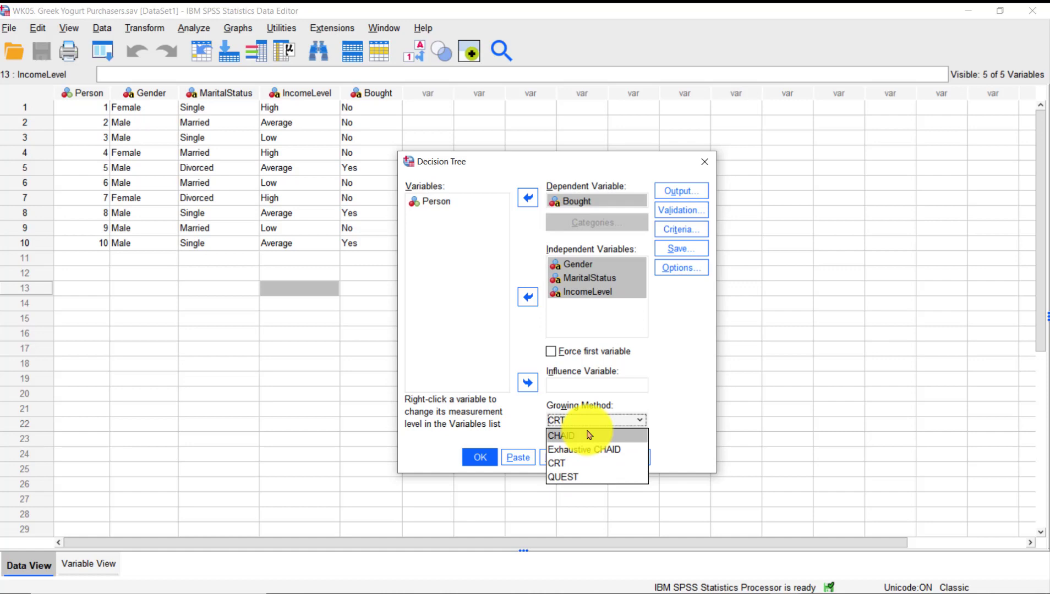
{"action": "left_click", "coordinate": [590, 463]}
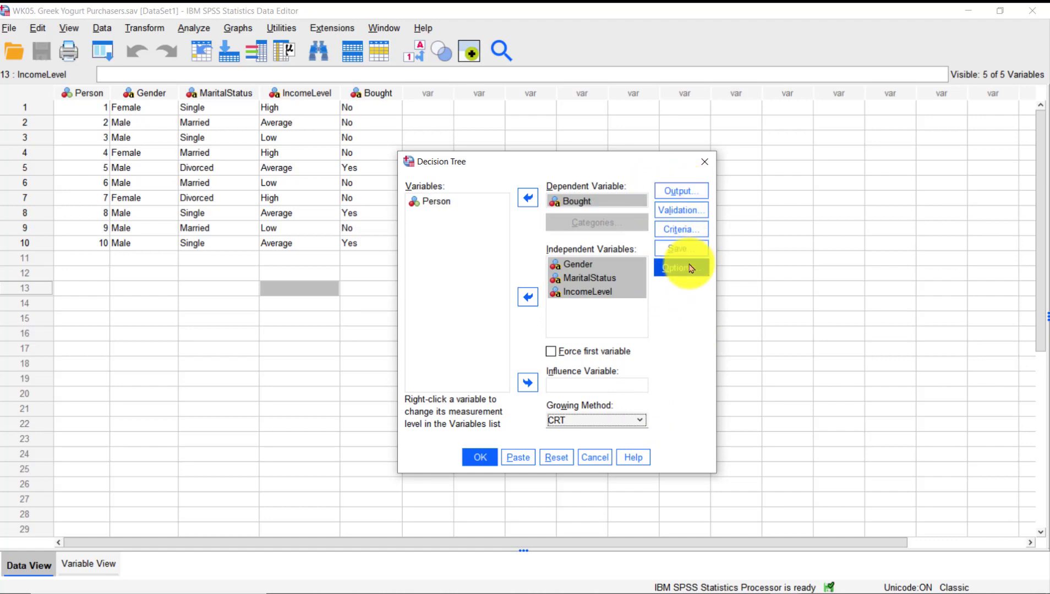
Include the independent variables' importance to model in the decision tree's output statistics
{"action": "left_click", "coordinate": [690, 198]}
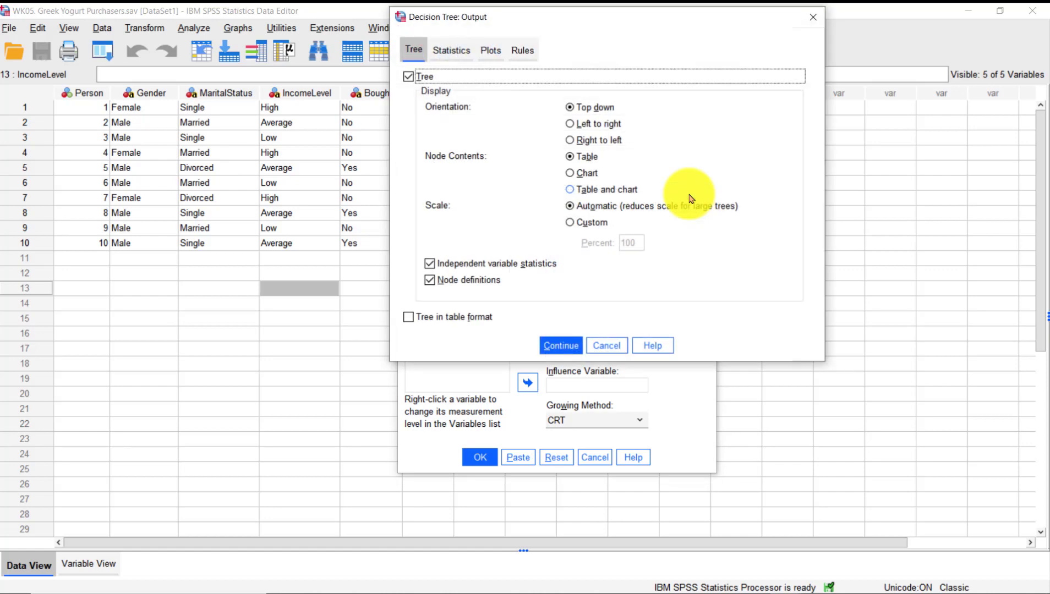
{"action": "left_click_drag", "start_coordinate": [581, 19], "coordinate": [655, 172]}
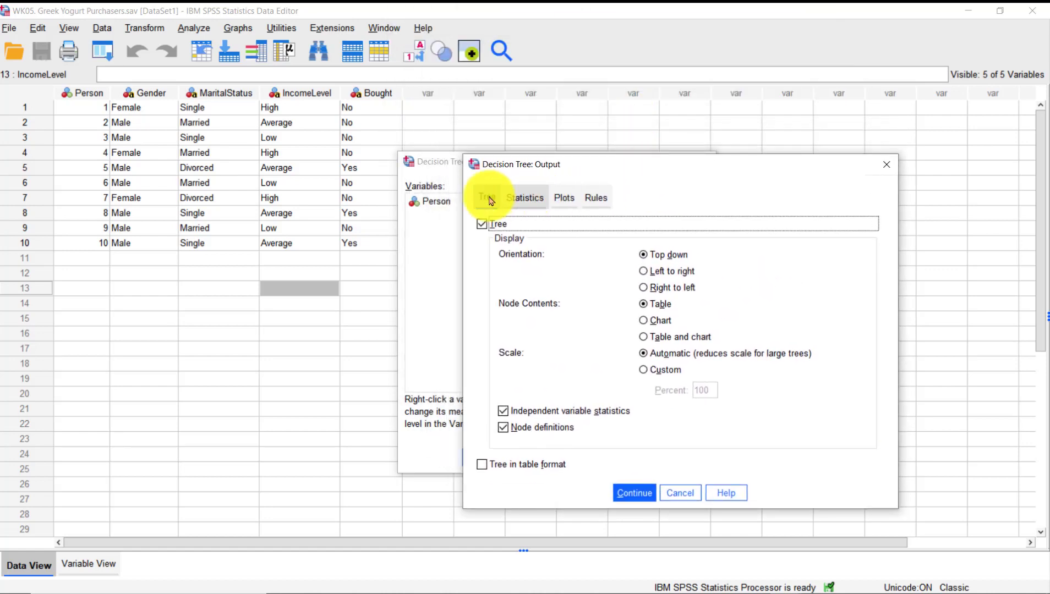
{"action": "left_click", "coordinate": [525, 199]}
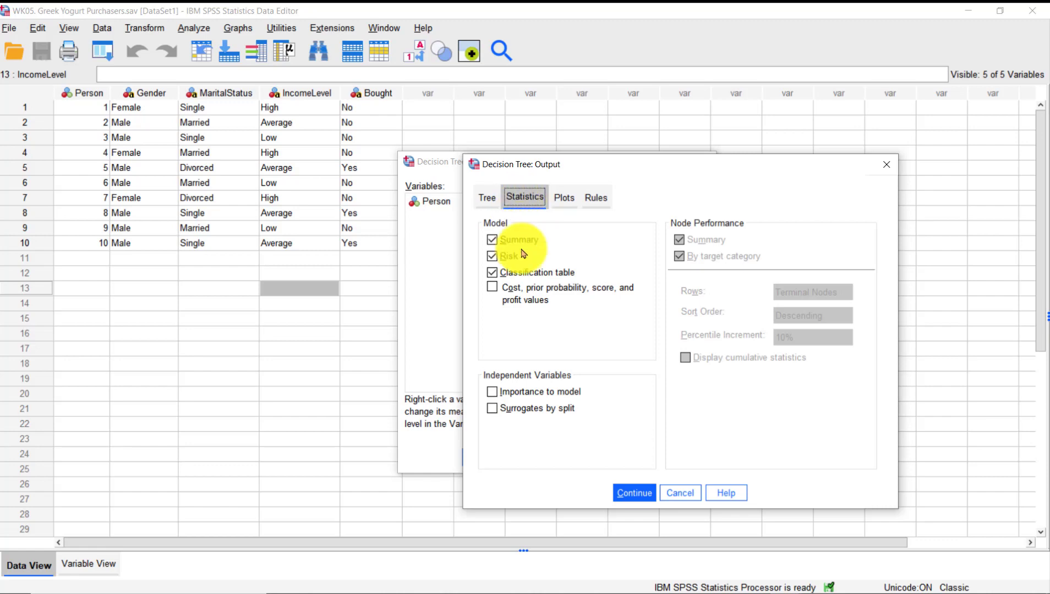
{"action": "left_click", "coordinate": [501, 397]}
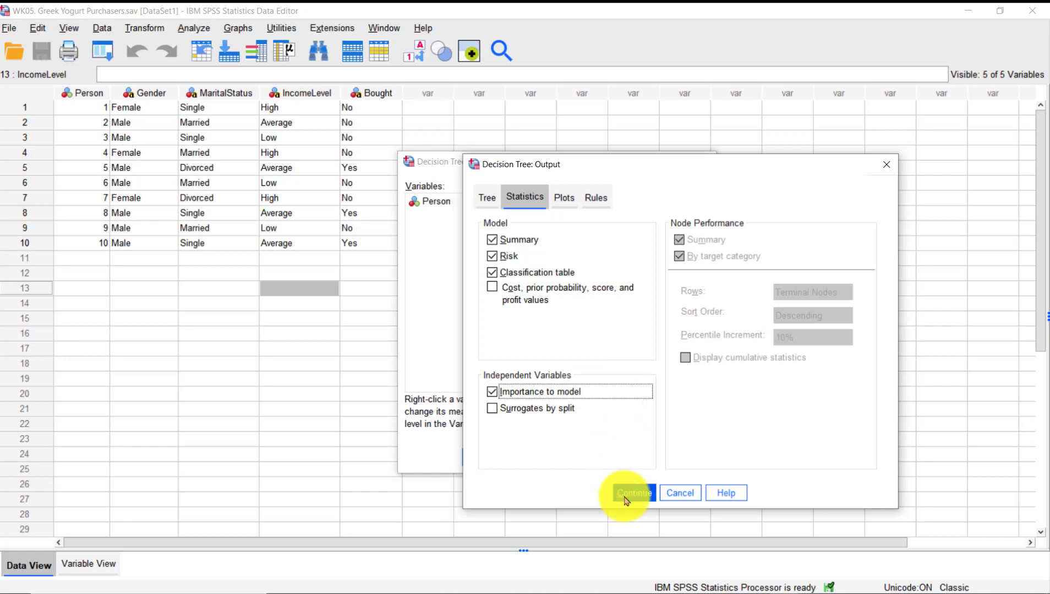
{"action": "left_click", "coordinate": [627, 493]}
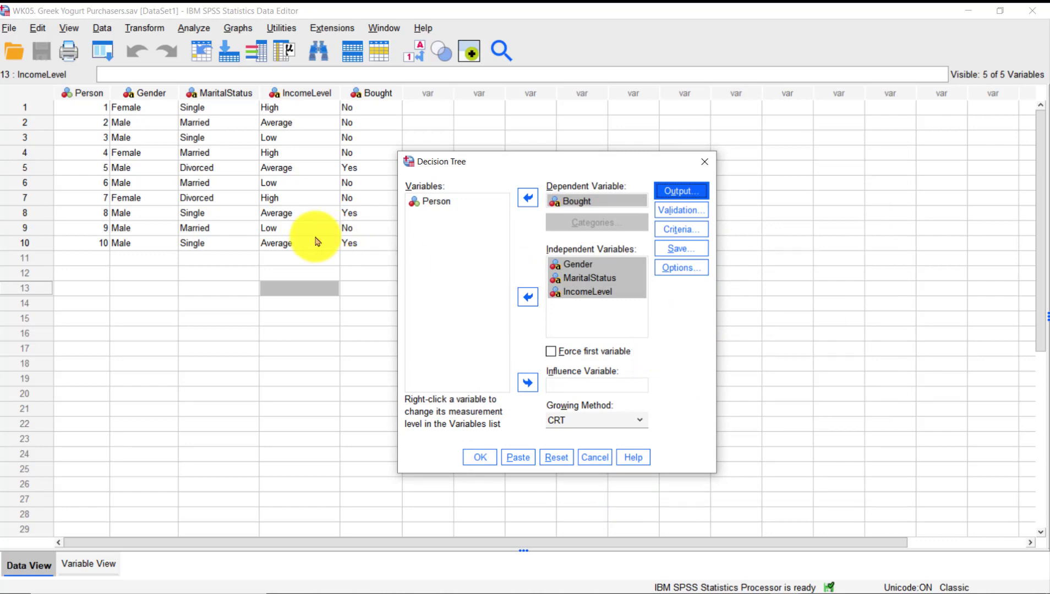
{"action": "left_click", "coordinate": [38, 243]}
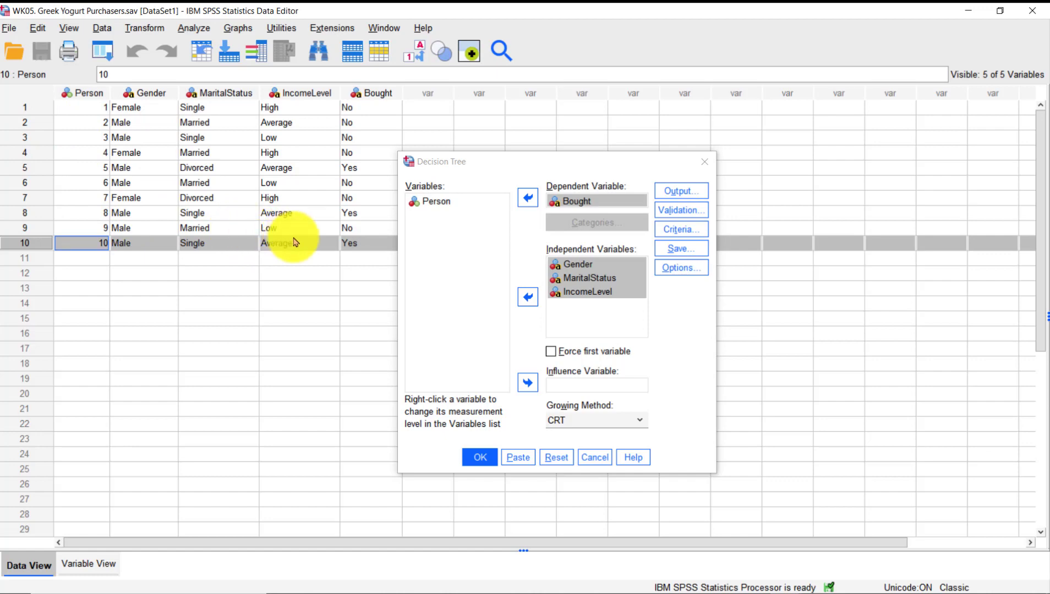
{"action": "left_click", "coordinate": [682, 310]}
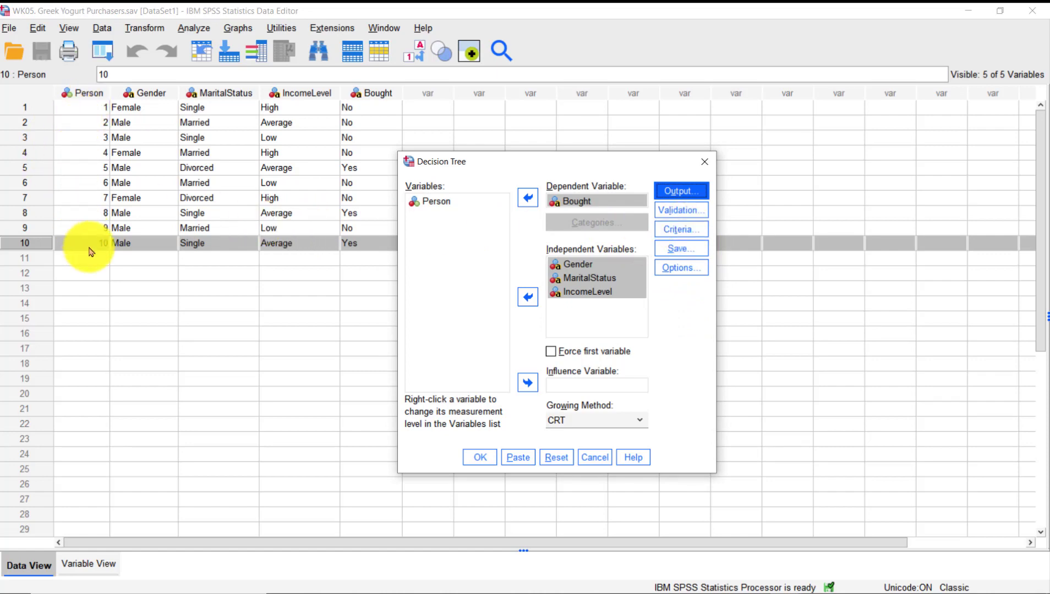
Open the decision tree's growth criteria and consult the example tree on the SPSS Practice slide in PowerPoint before returning to SPSS
{"action": "left_click", "coordinate": [692, 231]}
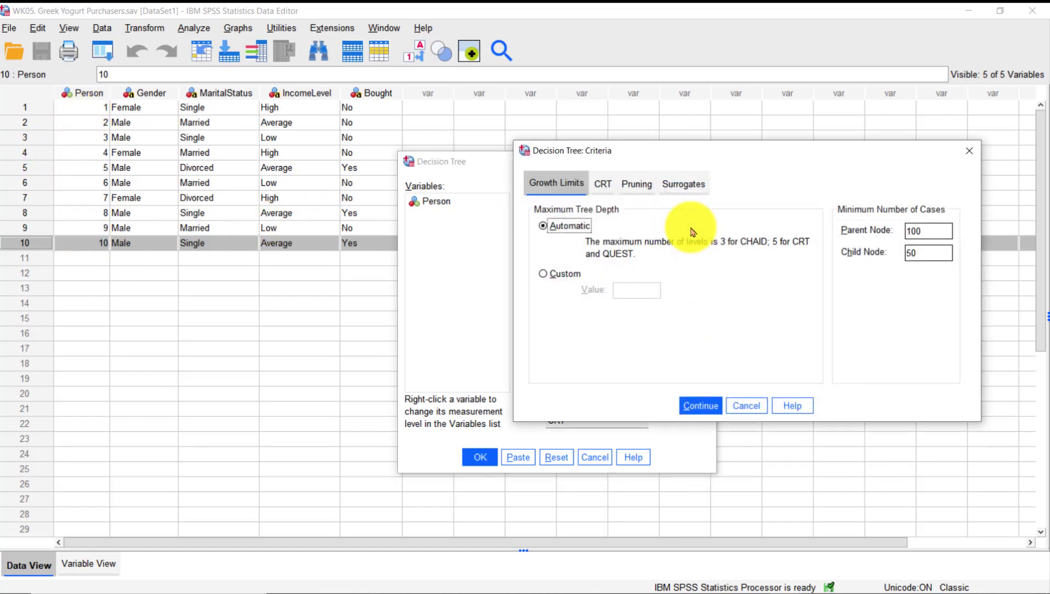
{"action": "left_click_drag", "start_coordinate": [715, 157], "coordinate": [714, 129]}
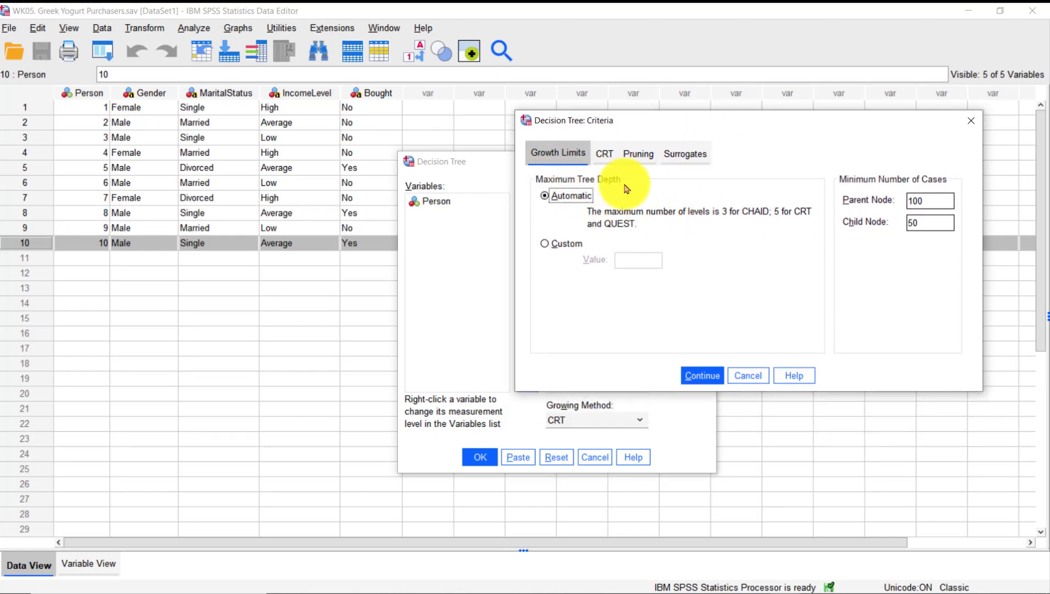
{"action": "key", "text": "alt+Tab"}
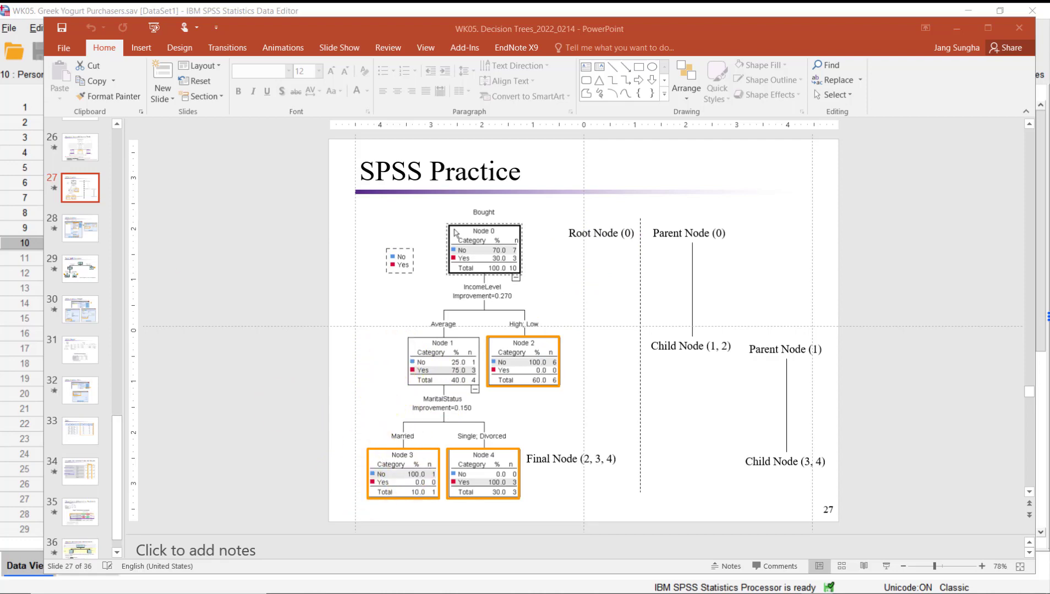
{"action": "key", "text": "alt+Tab"}
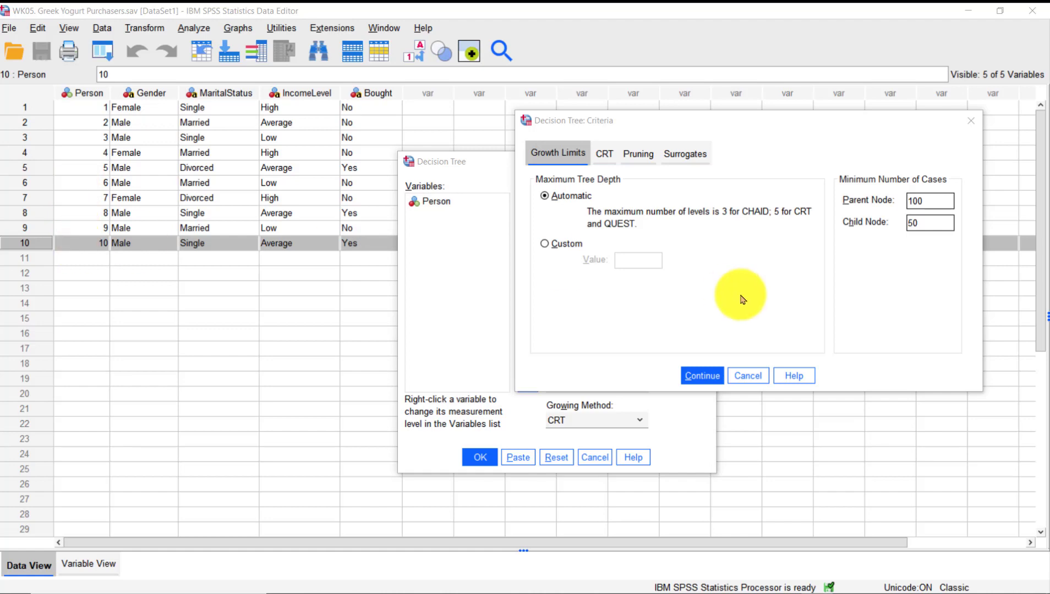
Set a custom maximum tree depth of 3 in the growth limits
{"action": "left_click", "coordinate": [543, 250]}
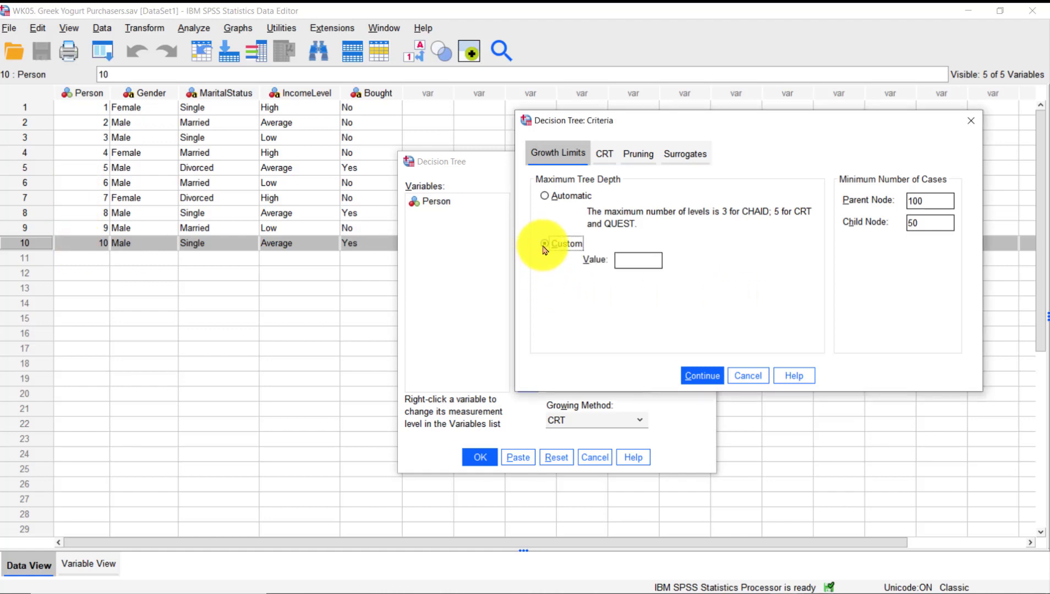
{"action": "left_click", "coordinate": [654, 263]}
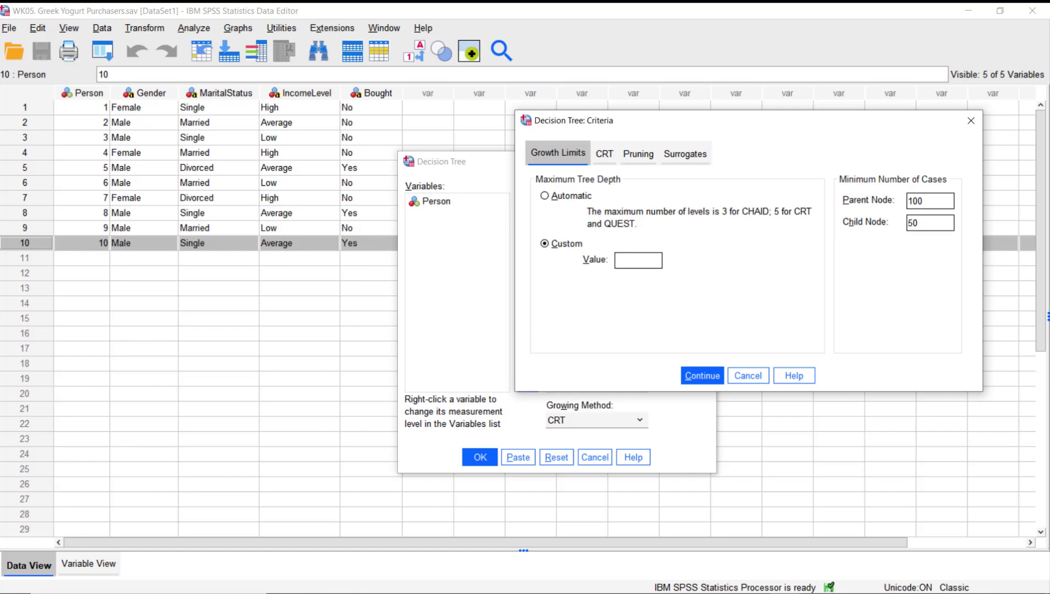
{"action": "left_click", "coordinate": [646, 259]}
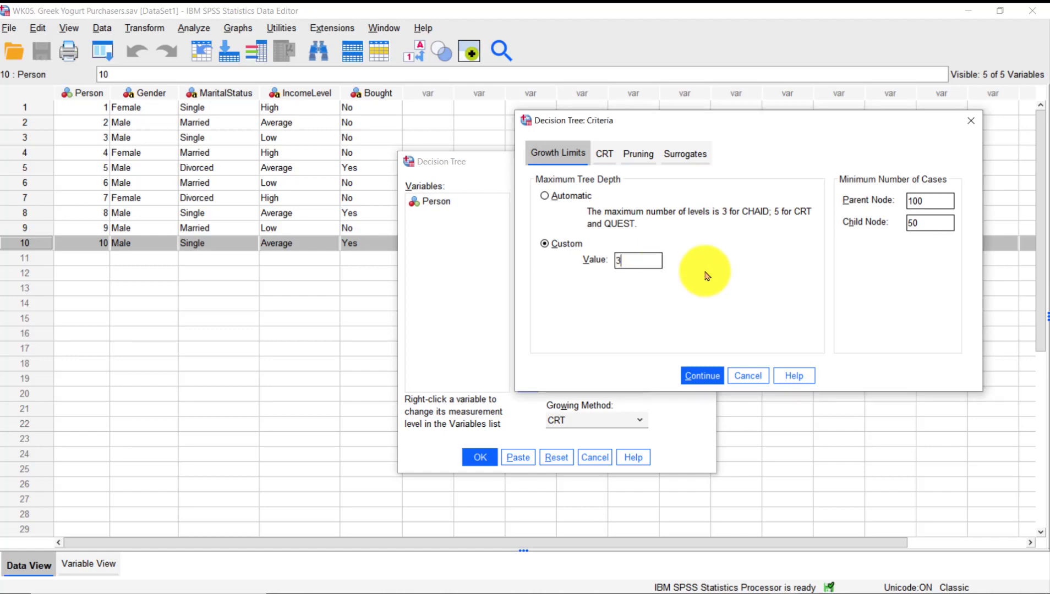
{"action": "type", "text": "3"}
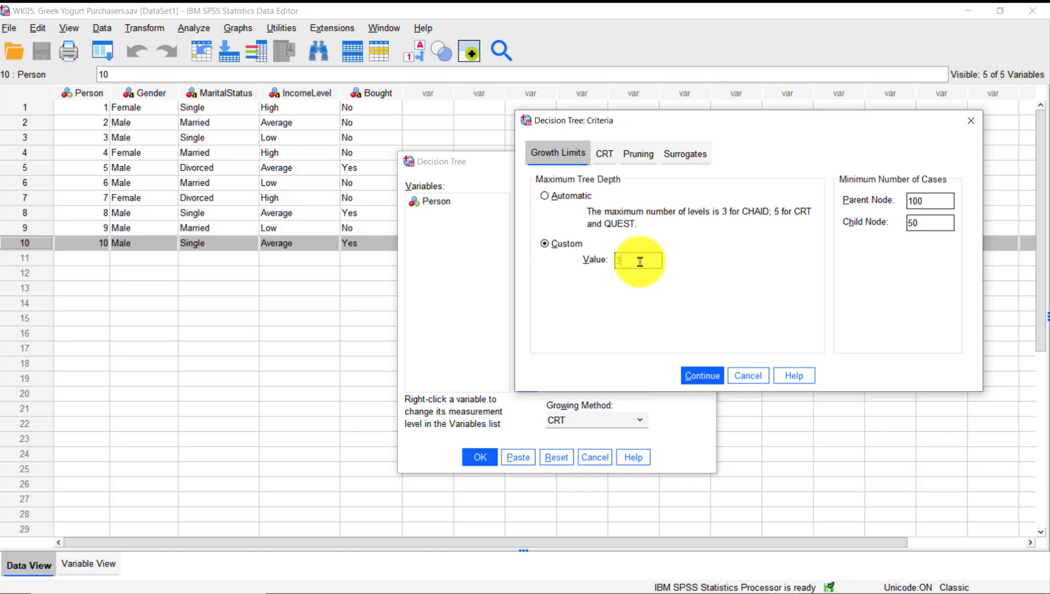
{"action": "left_click", "coordinate": [630, 313]}
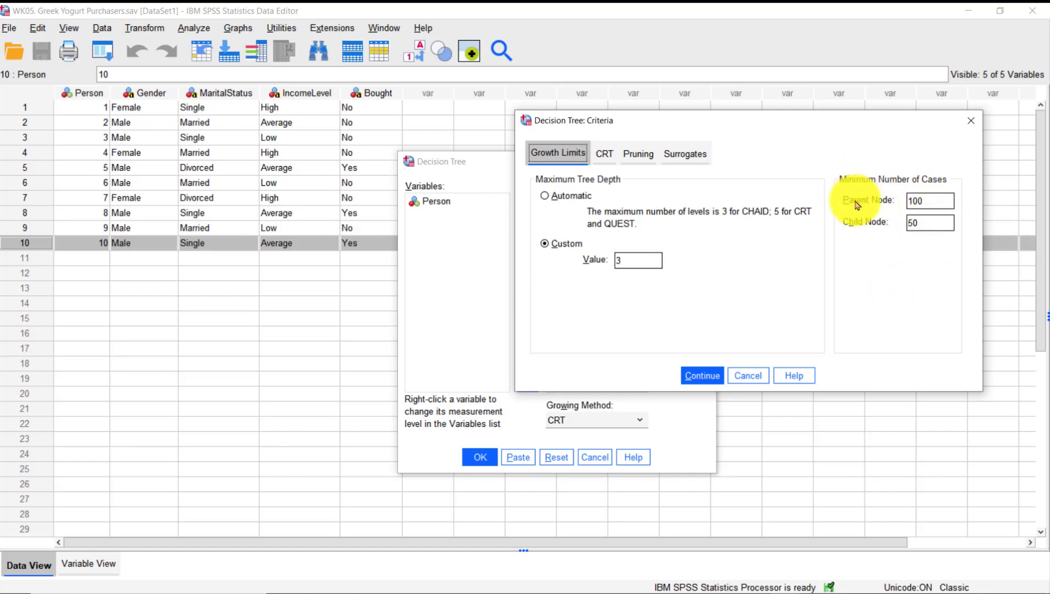
Set the minimum number of cases to 3 for parent nodes and 1 for child nodes, and run the decision tree analysis
{"action": "double_click", "coordinate": [931, 200]}
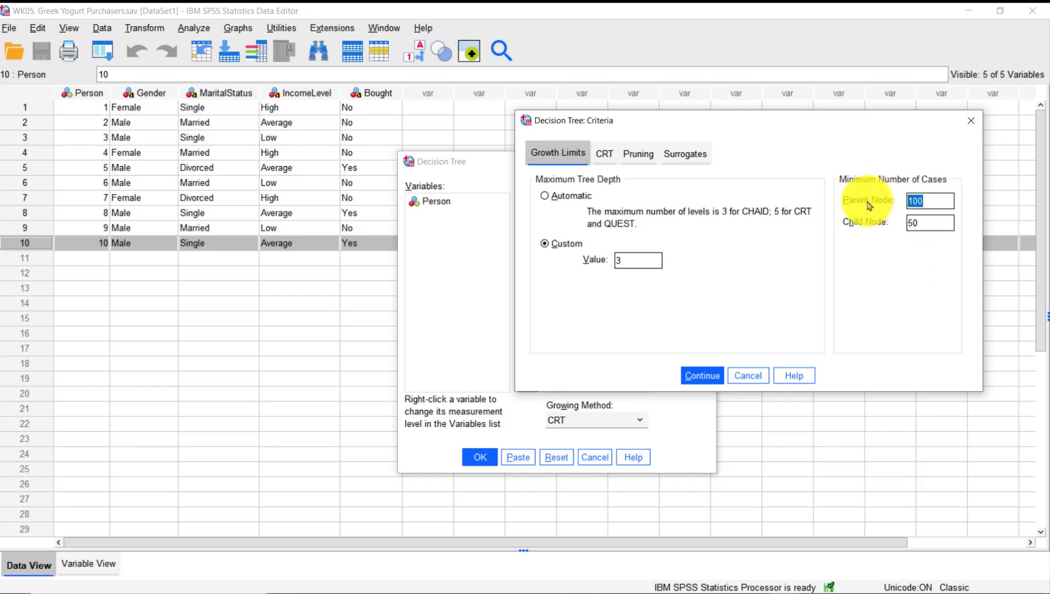
{"action": "left_click", "coordinate": [891, 206]}
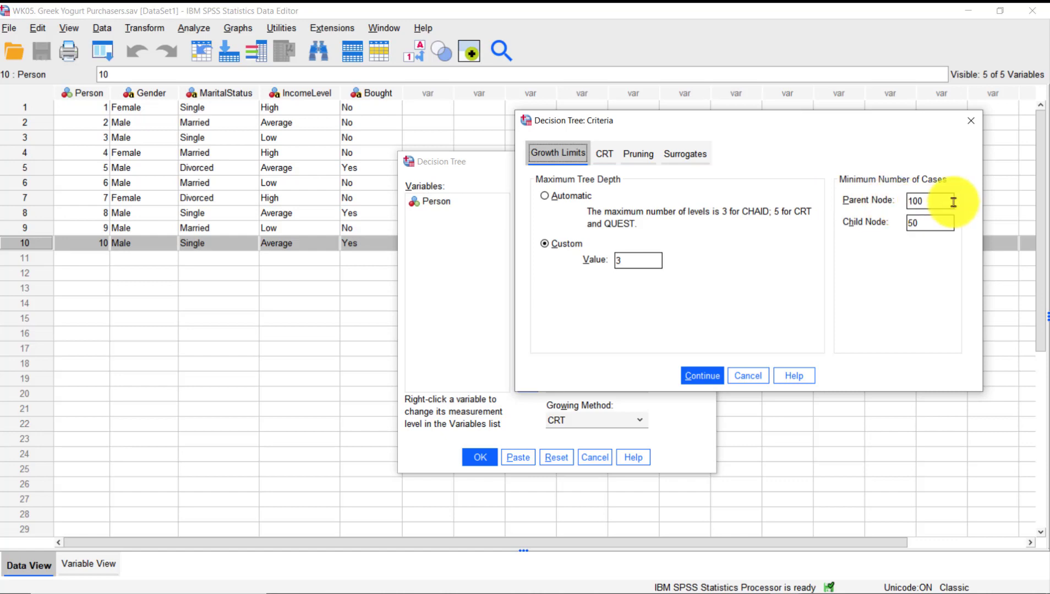
{"action": "double_click", "coordinate": [920, 202]}
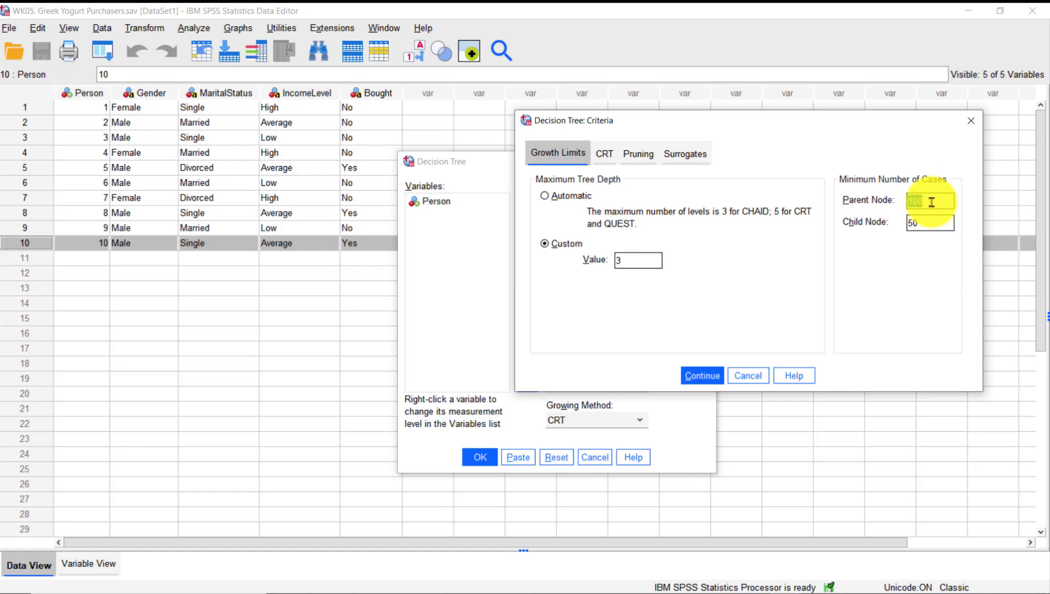
{"action": "left_click_drag", "start_coordinate": [935, 222], "coordinate": [902, 227]}
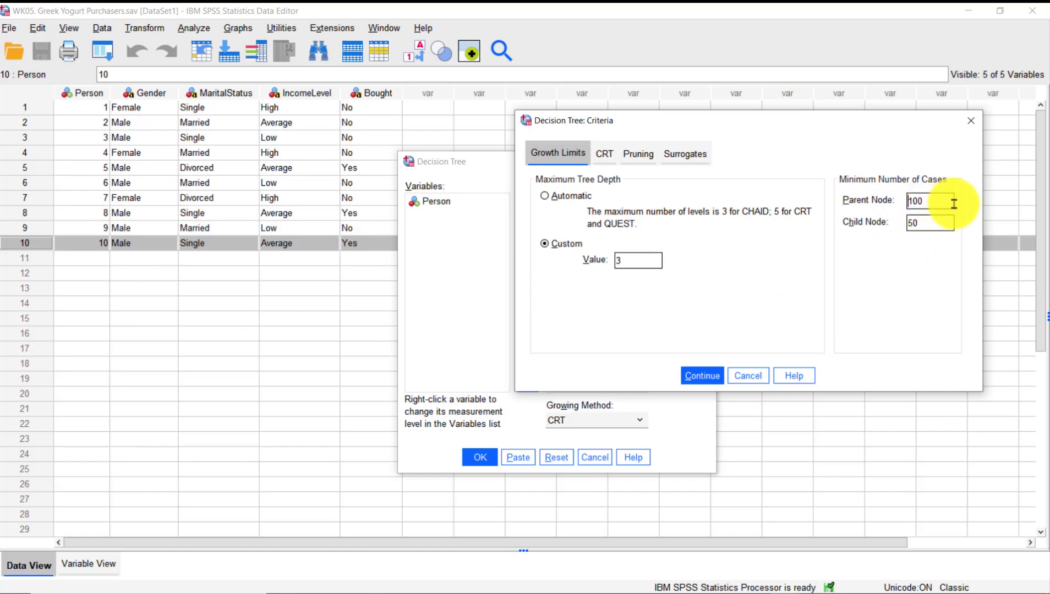
{"action": "left_click_drag", "start_coordinate": [939, 202], "coordinate": [899, 204]}
{"action": "type", "text": "3"}
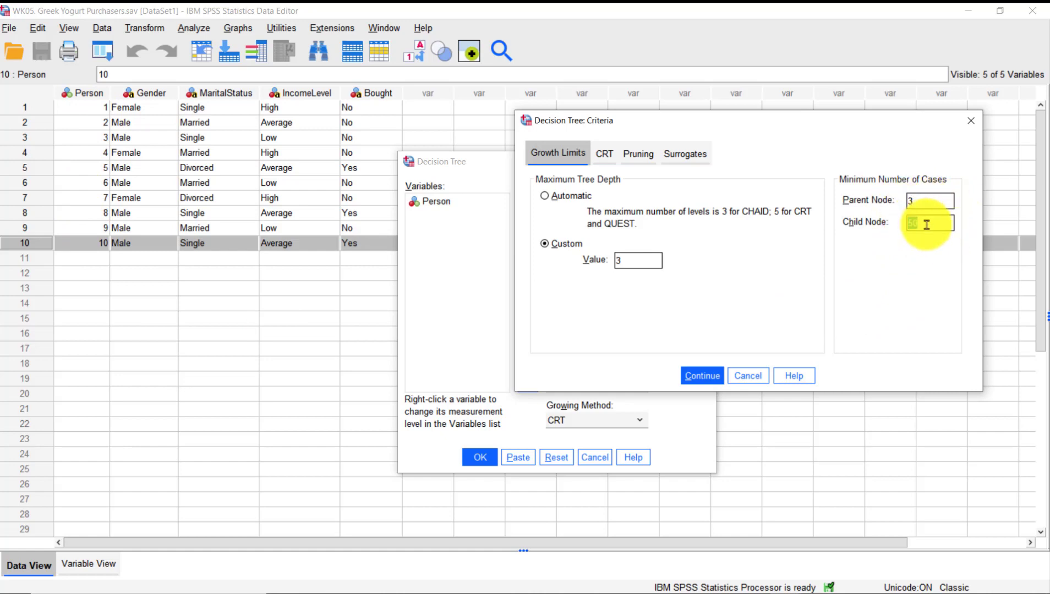
{"action": "key", "text": "Tab"}
{"action": "type", "text": "1"}
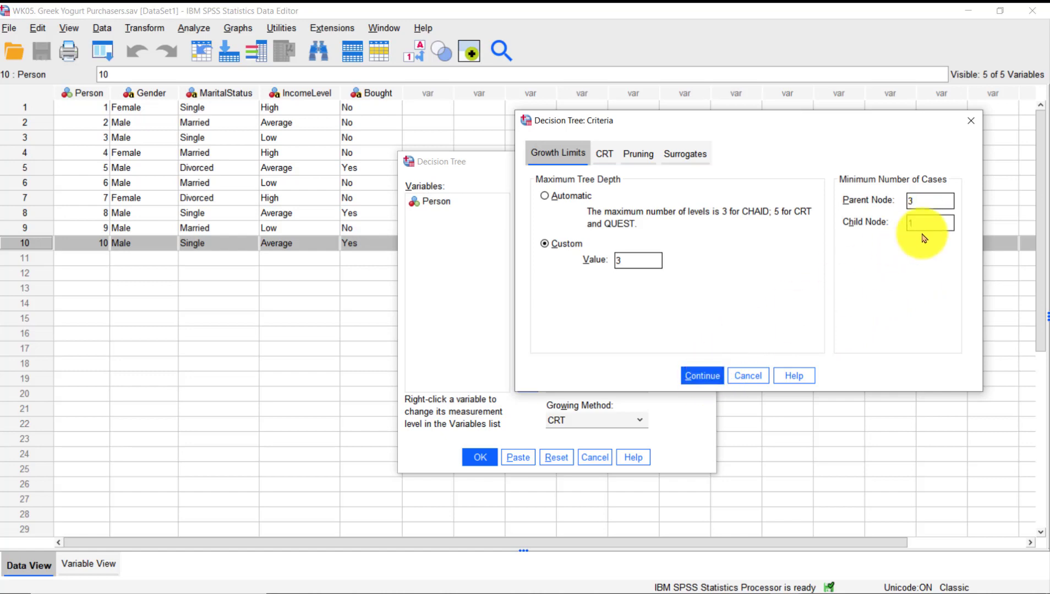
{"action": "left_click", "coordinate": [700, 376]}
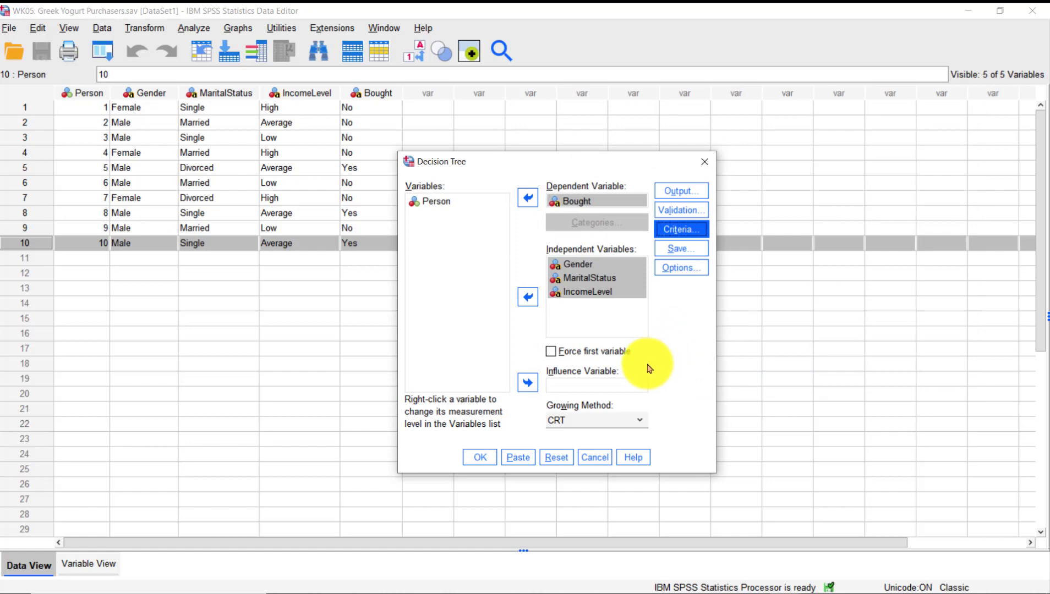
{"action": "left_click", "coordinate": [477, 458]}
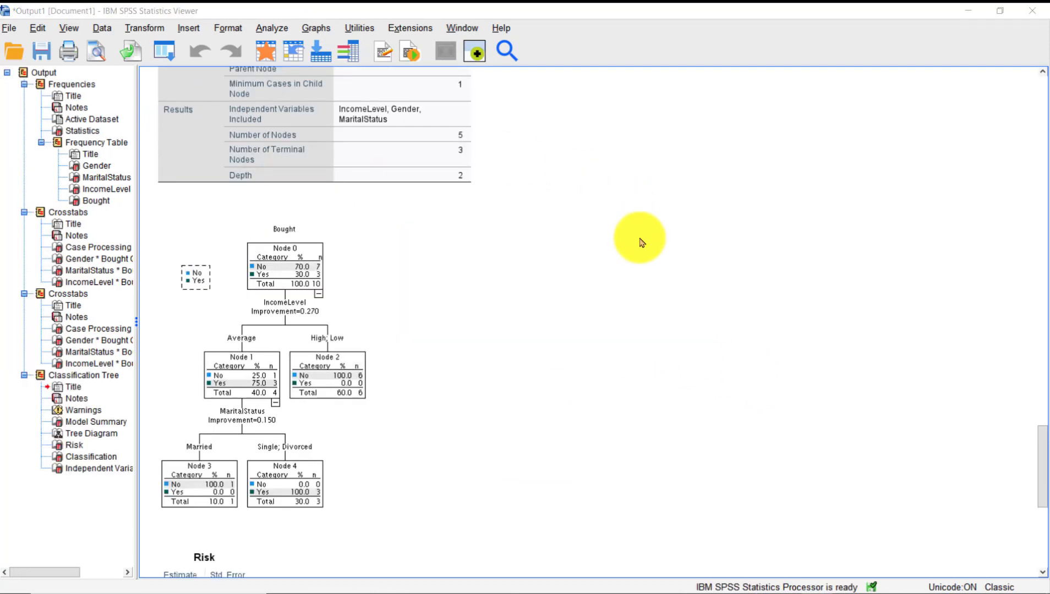
Examine the Classification Tree output: Model Summary, tree diagram, Risk, Classification and Independent Variable Importance tables
{"action": "scroll", "coordinate": [637, 243], "scroll_direction": "up", "scroll_amount": 2}
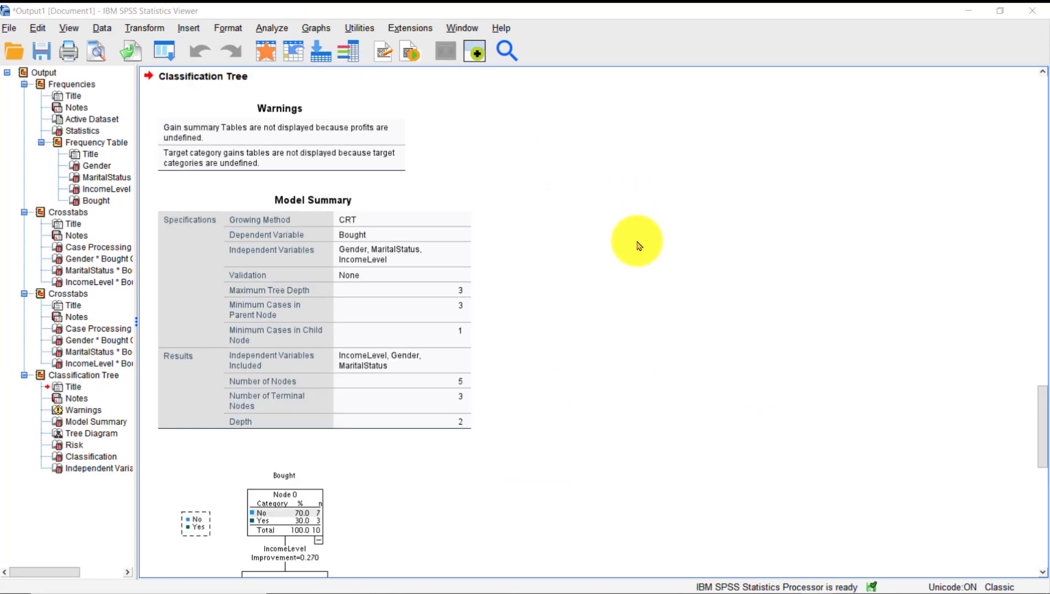
{"action": "left_click", "coordinate": [337, 215]}
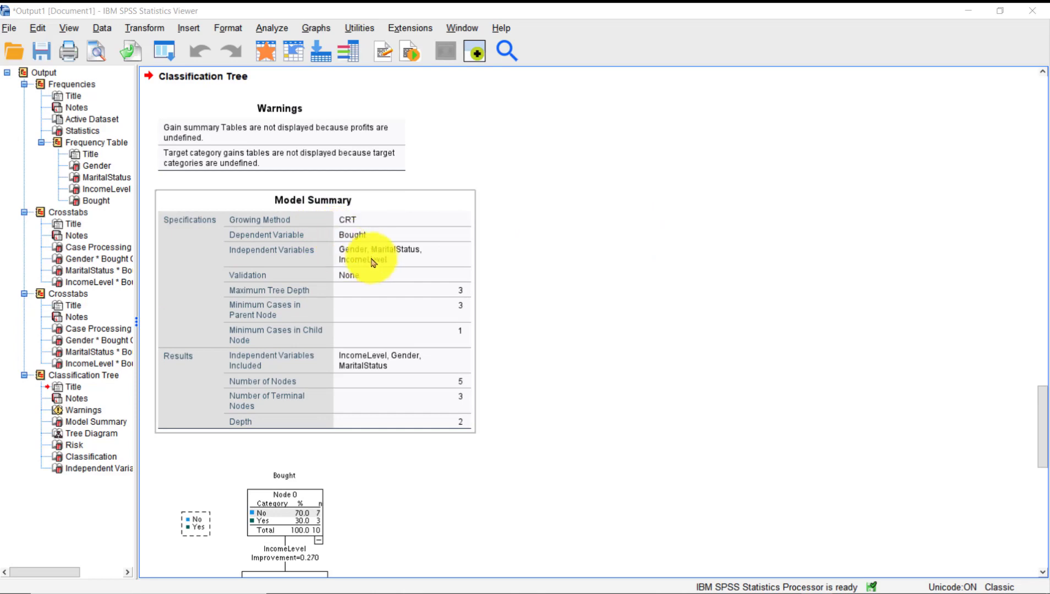
{"action": "scroll", "coordinate": [520, 247], "scroll_direction": "down", "scroll_amount": 4}
{"action": "left_click", "coordinate": [267, 326]}
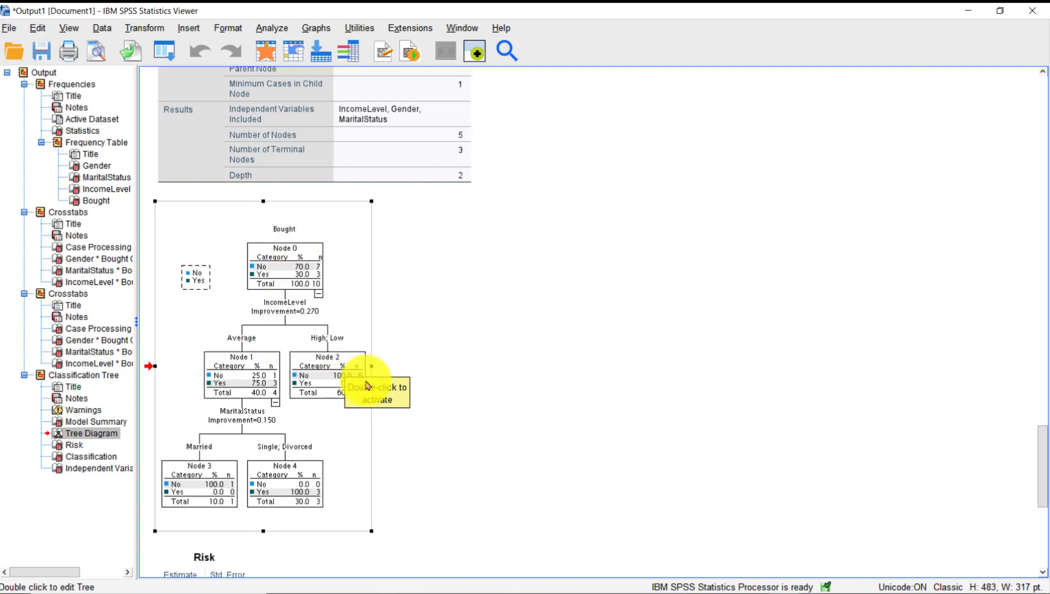
{"action": "left_click", "coordinate": [612, 437]}
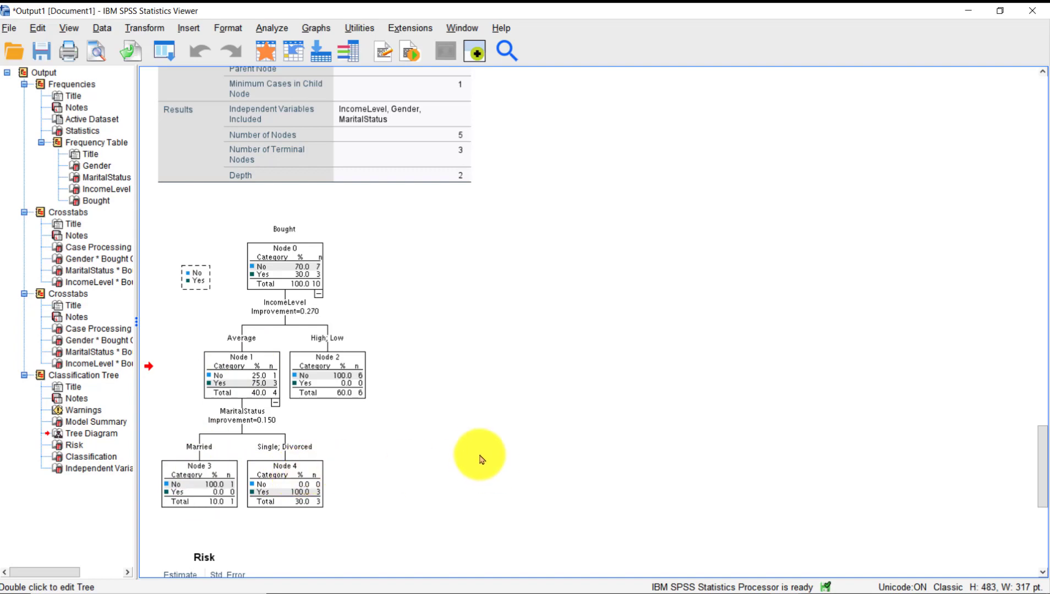
{"action": "scroll", "coordinate": [454, 405], "scroll_direction": "down", "scroll_amount": 3}
{"action": "scroll", "coordinate": [454, 405], "scroll_direction": "down", "scroll_amount": 6}
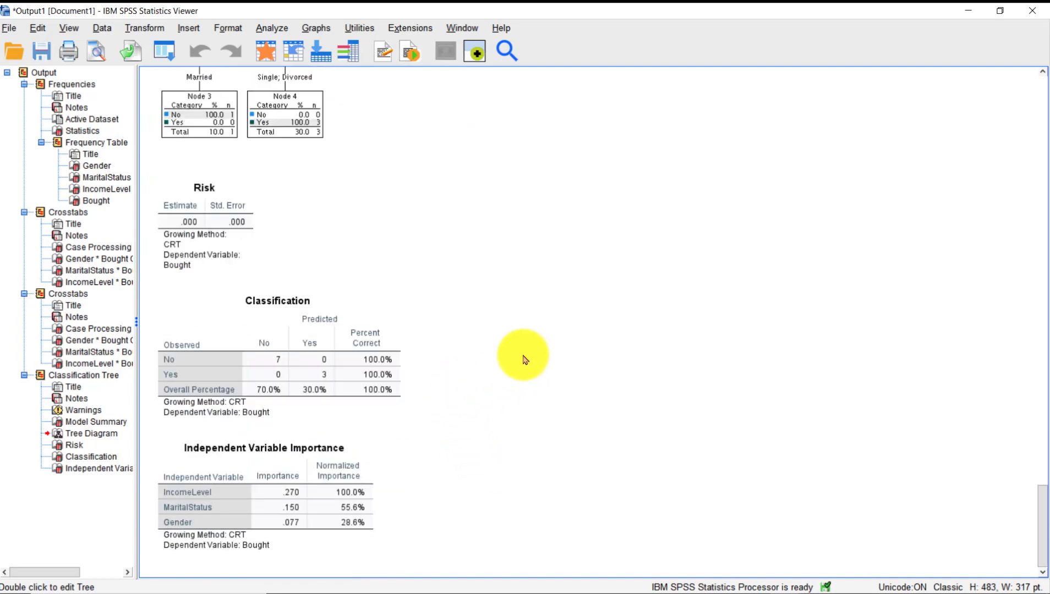
{"action": "left_click", "coordinate": [277, 352]}
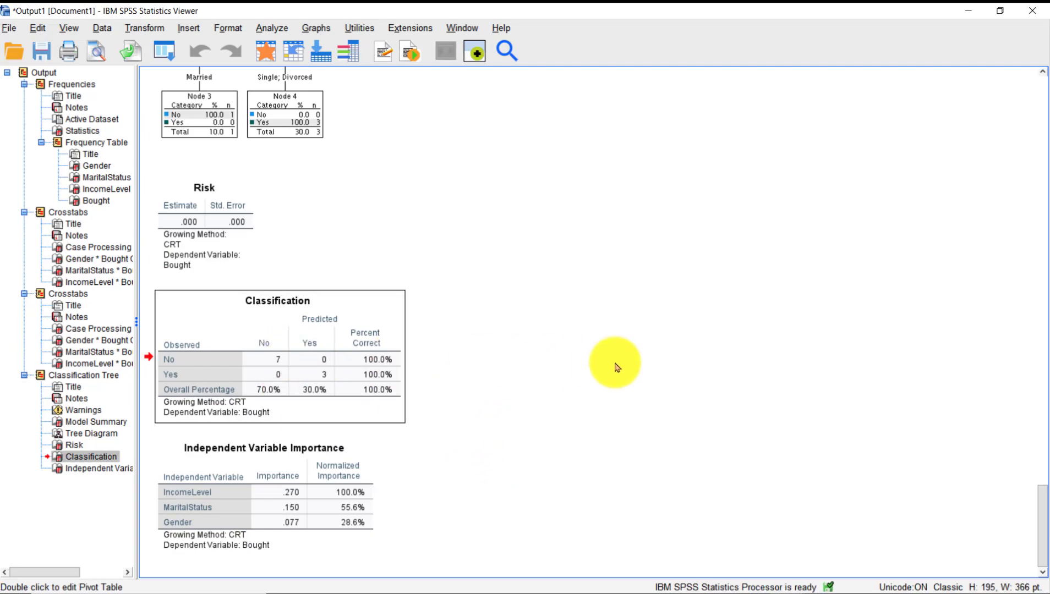
Examine the Independent Variable Importance table, comparing the importance and normalized importance of IncomeLevel, MaritalStatus and Gender
{"action": "left_click", "coordinate": [615, 365]}
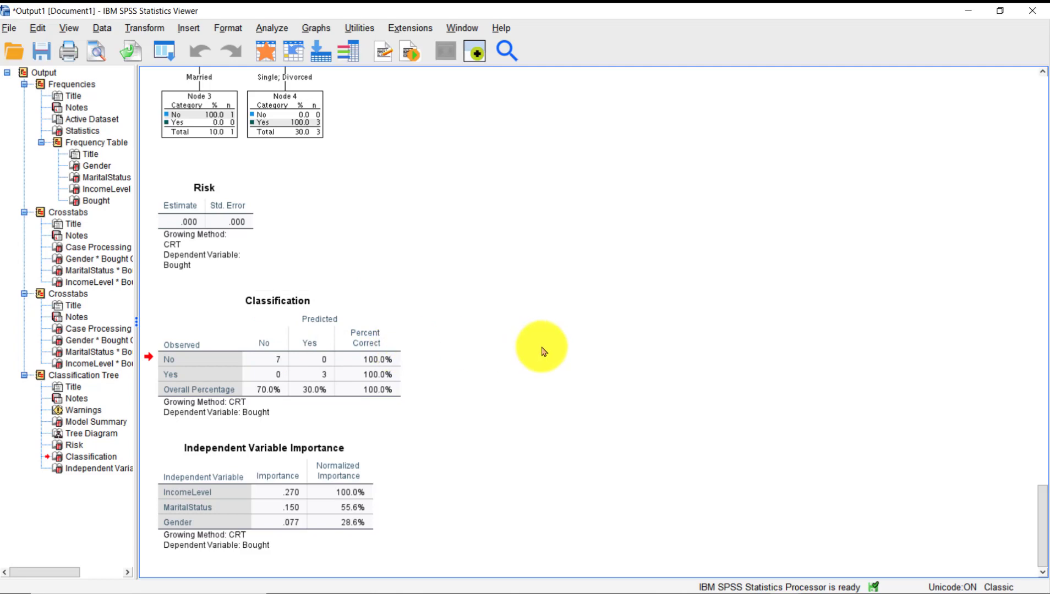
{"action": "left_click", "coordinate": [297, 486]}
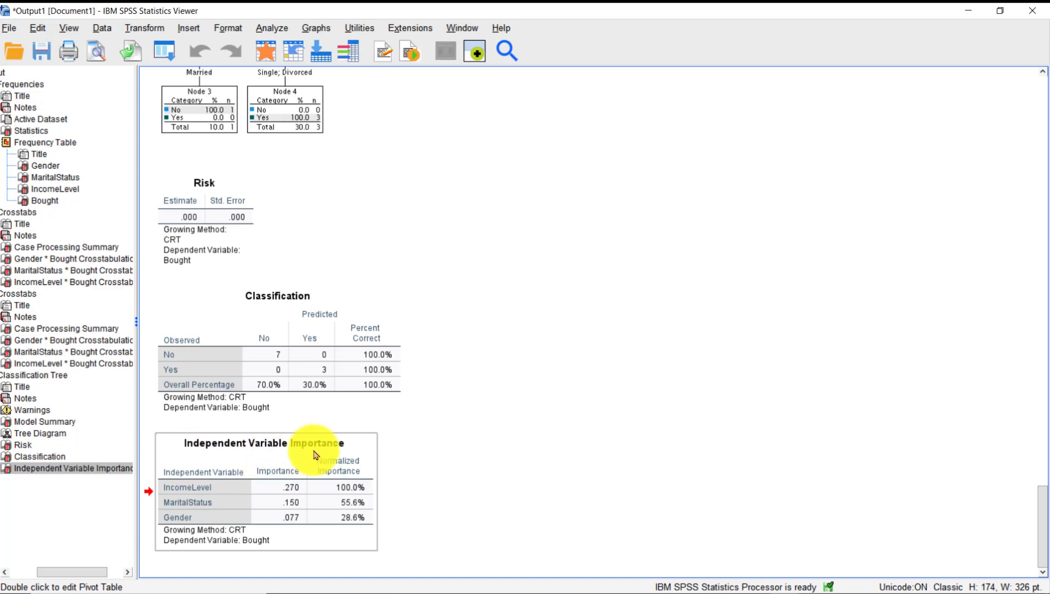
{"action": "left_click", "coordinate": [491, 458]}
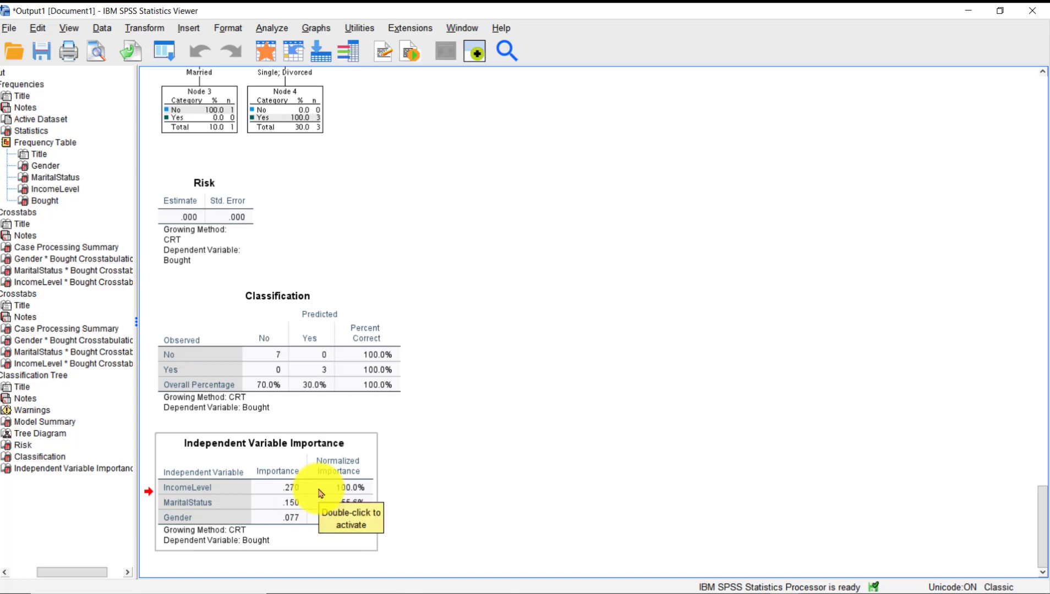
{"action": "left_click", "coordinate": [546, 491]}
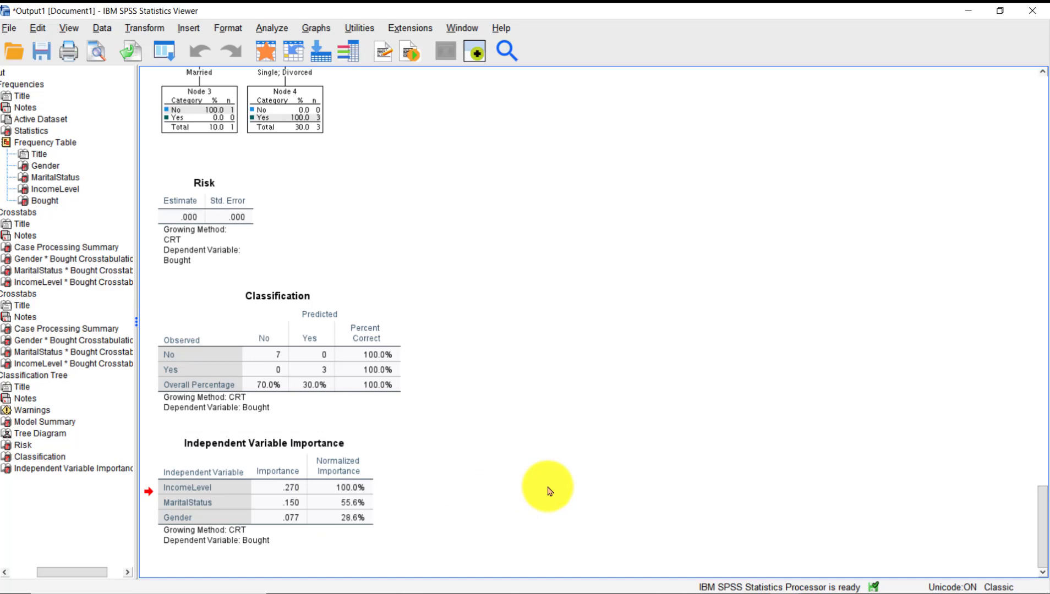
{"action": "left_click", "coordinate": [289, 495]}
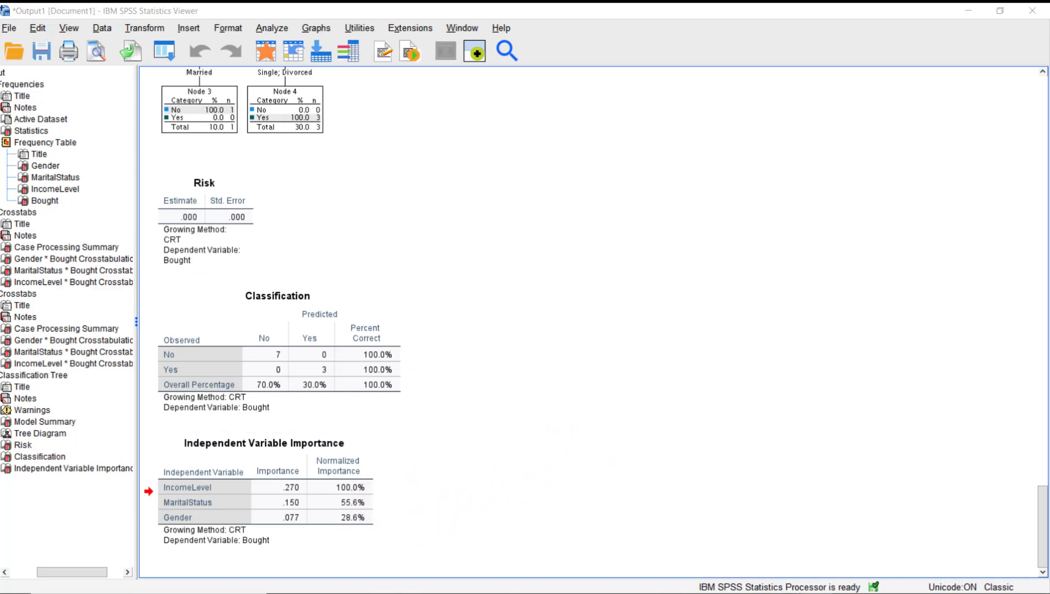
Compare the splits and improvement values in the tree diagram with the Classification and Independent Variable Importance tables
{"action": "scroll", "coordinate": [637, 252], "scroll_direction": "up", "scroll_amount": 5}
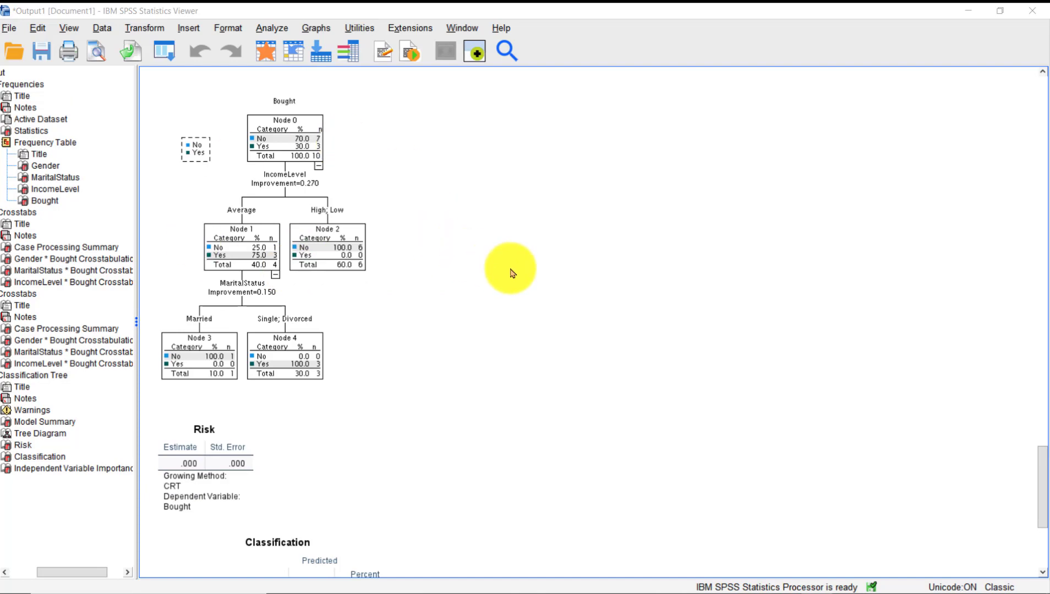
{"action": "left_click", "coordinate": [294, 174]}
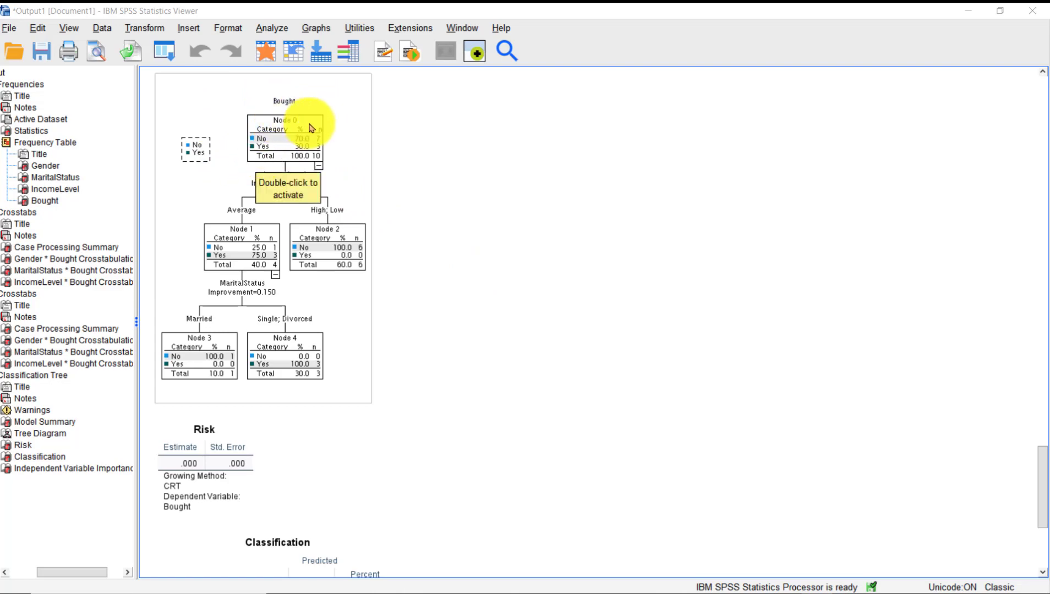
{"action": "left_click", "coordinate": [493, 182]}
{"action": "left_click", "coordinate": [312, 149]}
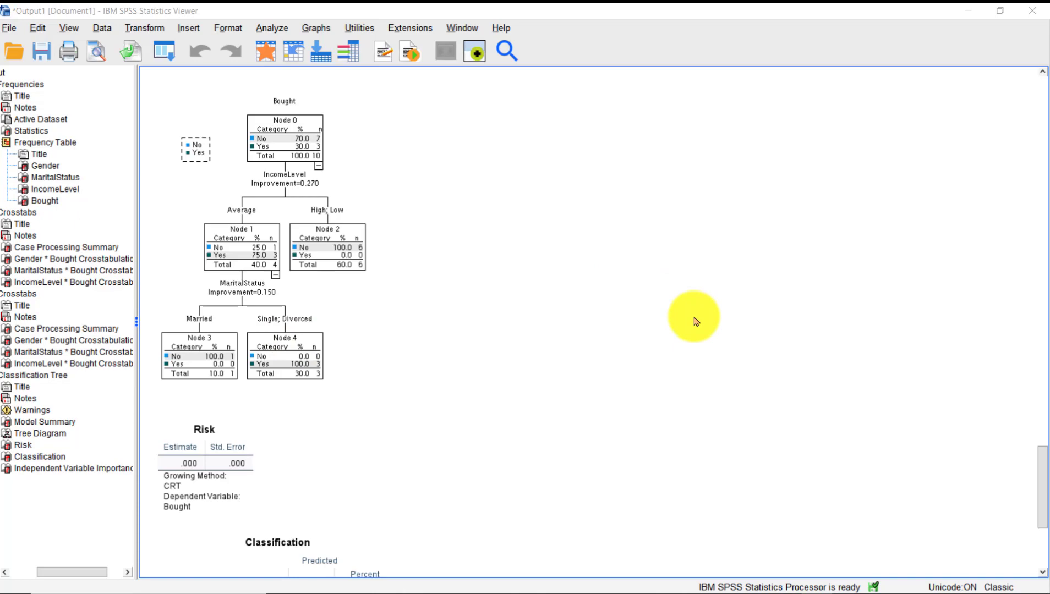
{"action": "scroll", "coordinate": [485, 332], "scroll_direction": "down", "scroll_amount": 5}
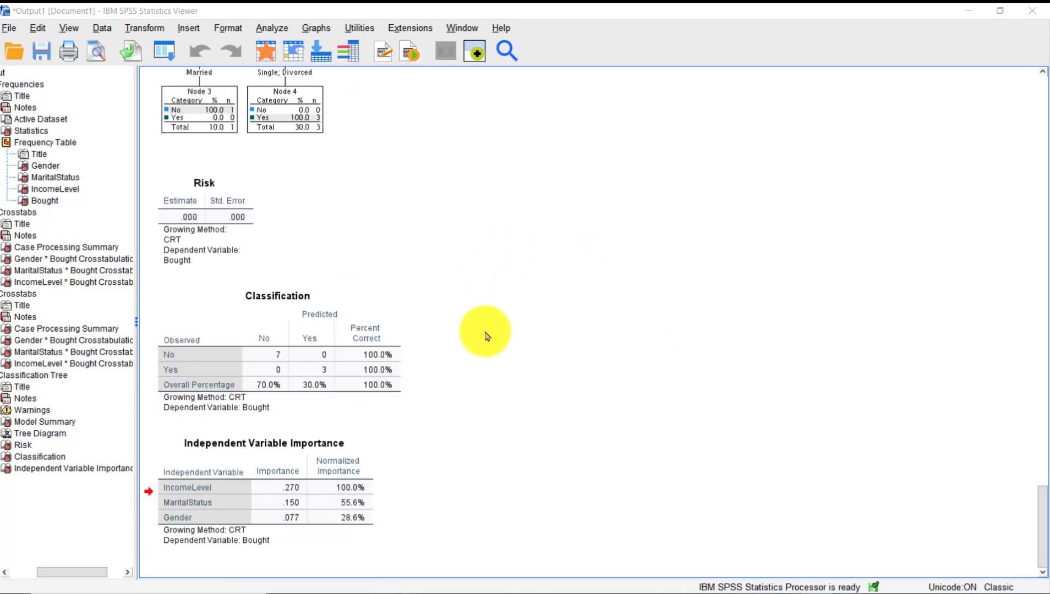
{"action": "scroll", "coordinate": [445, 440], "scroll_direction": "up", "scroll_amount": 4}
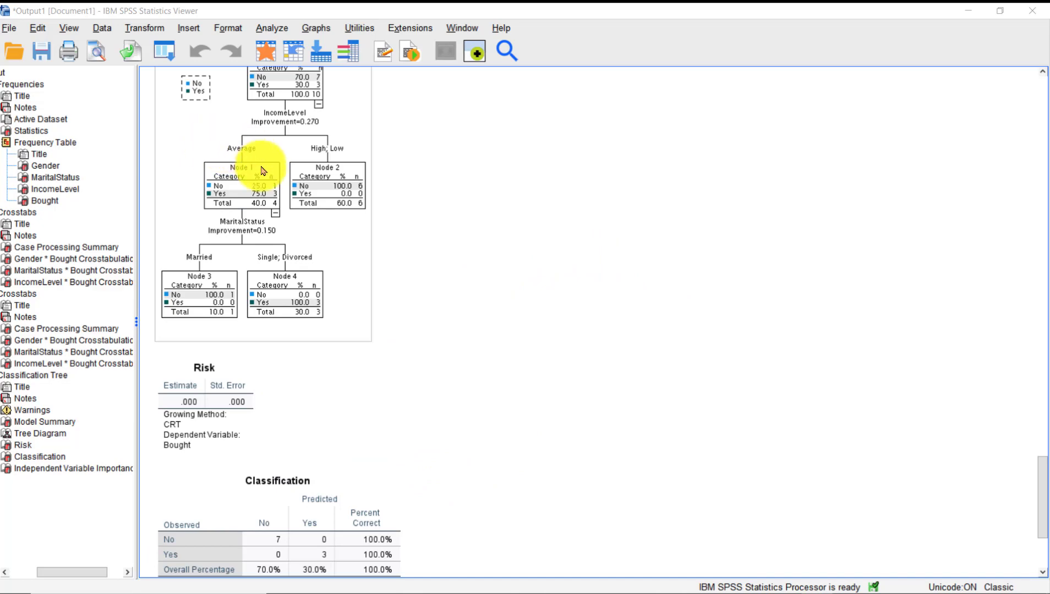
{"action": "scroll", "coordinate": [311, 201], "scroll_direction": "down", "scroll_amount": 4}
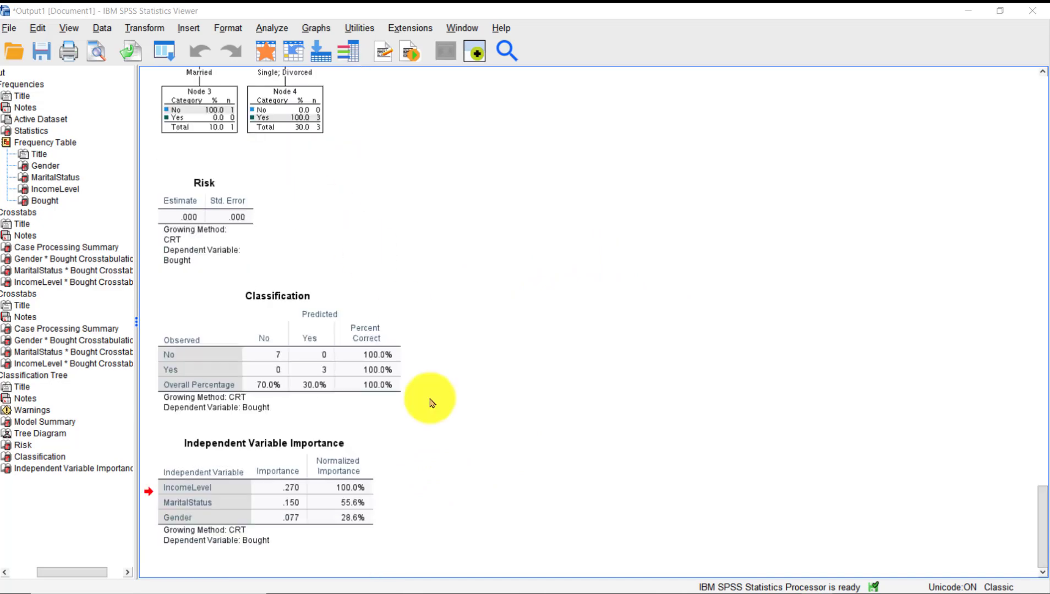
{"action": "left_click", "coordinate": [549, 342]}
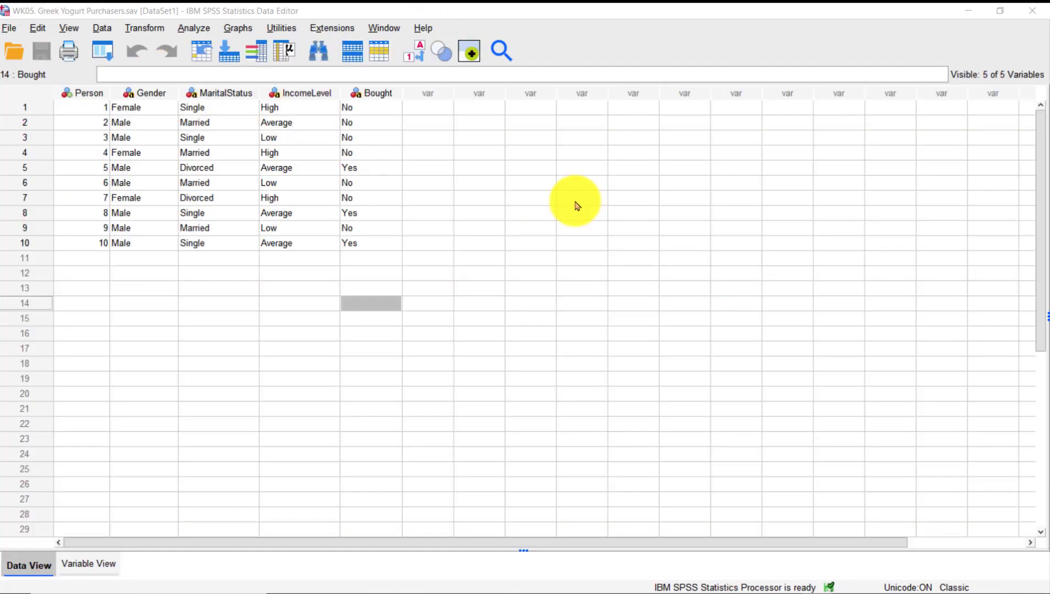
Set the decision tree for Bought to save the terminal node number and predicted value as variables, and rerun the analysis
{"action": "left_click", "coordinate": [429, 228]}
{"action": "left_click", "coordinate": [194, 30]}
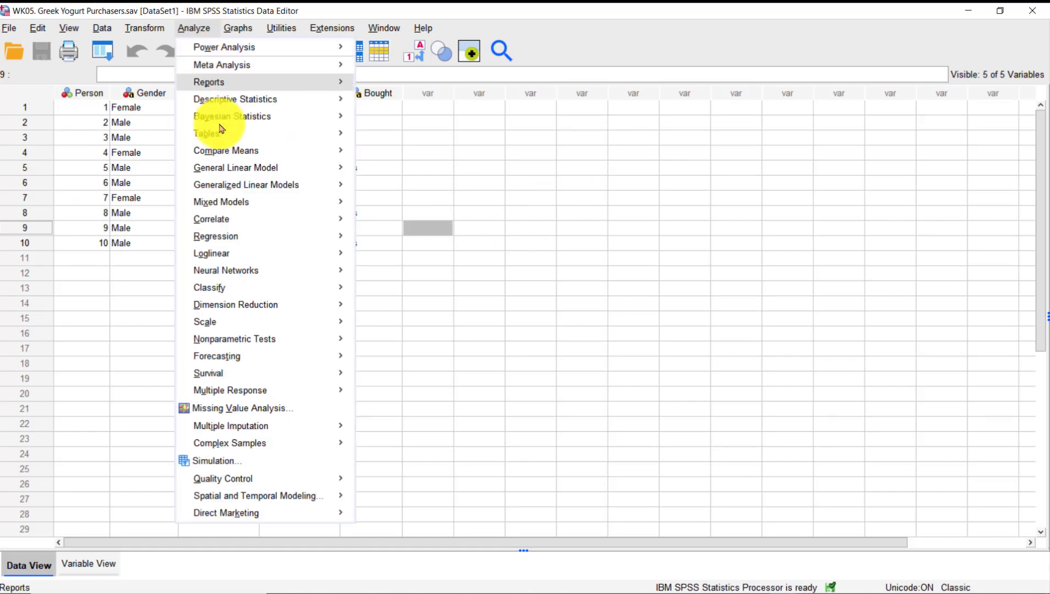
{"action": "mouse_move", "coordinate": [277, 292]}
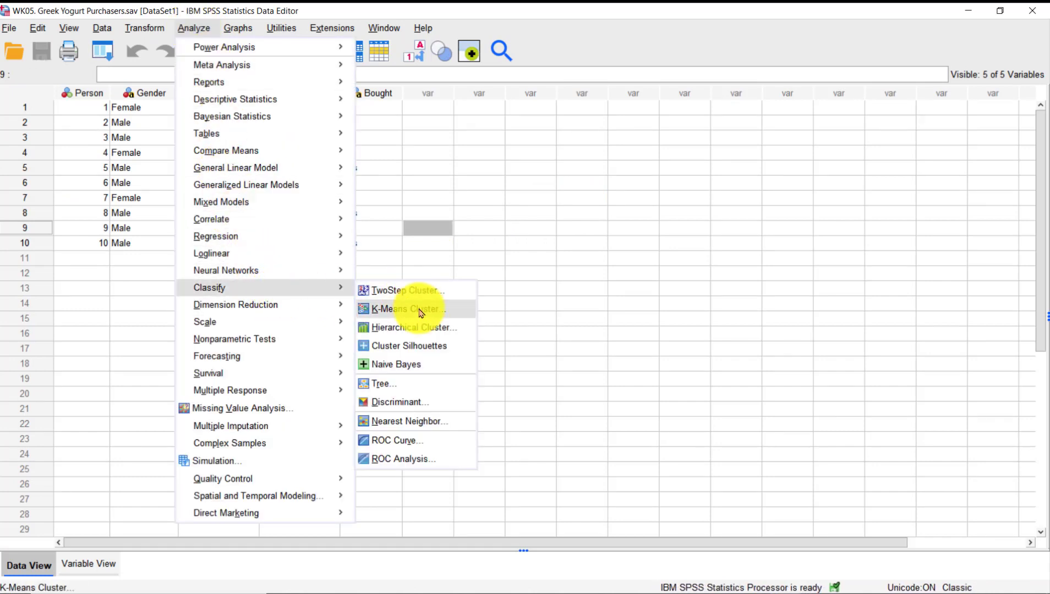
{"action": "left_click", "coordinate": [417, 383]}
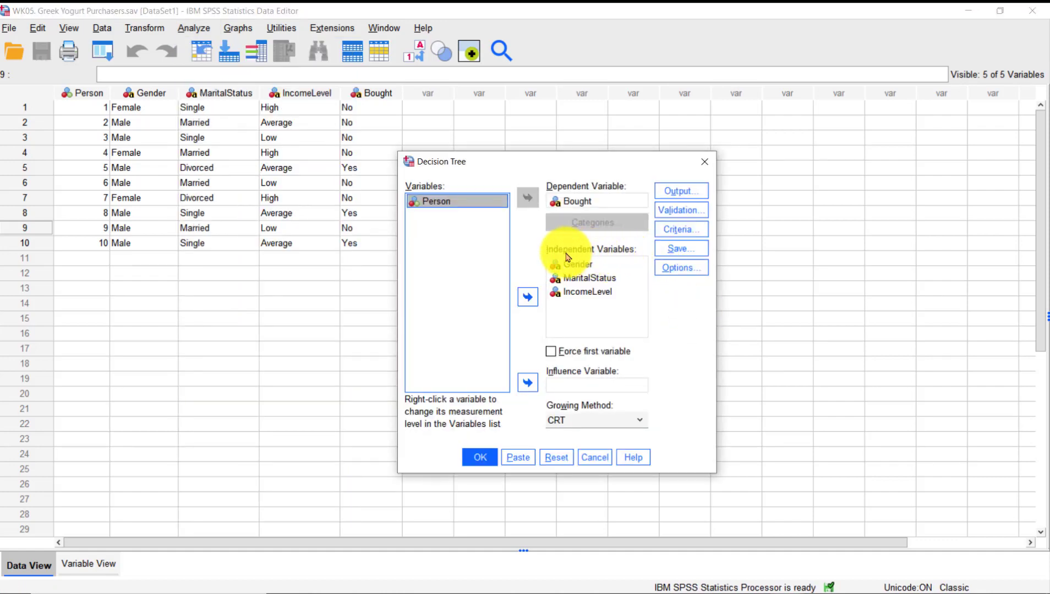
{"action": "left_click", "coordinate": [680, 252]}
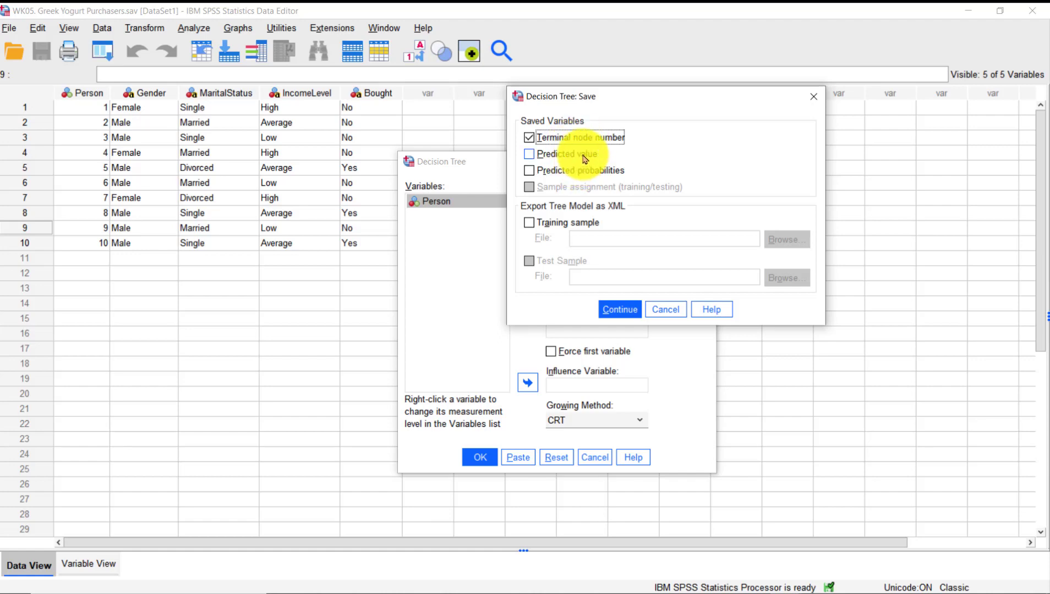
{"action": "left_click", "coordinate": [533, 156]}
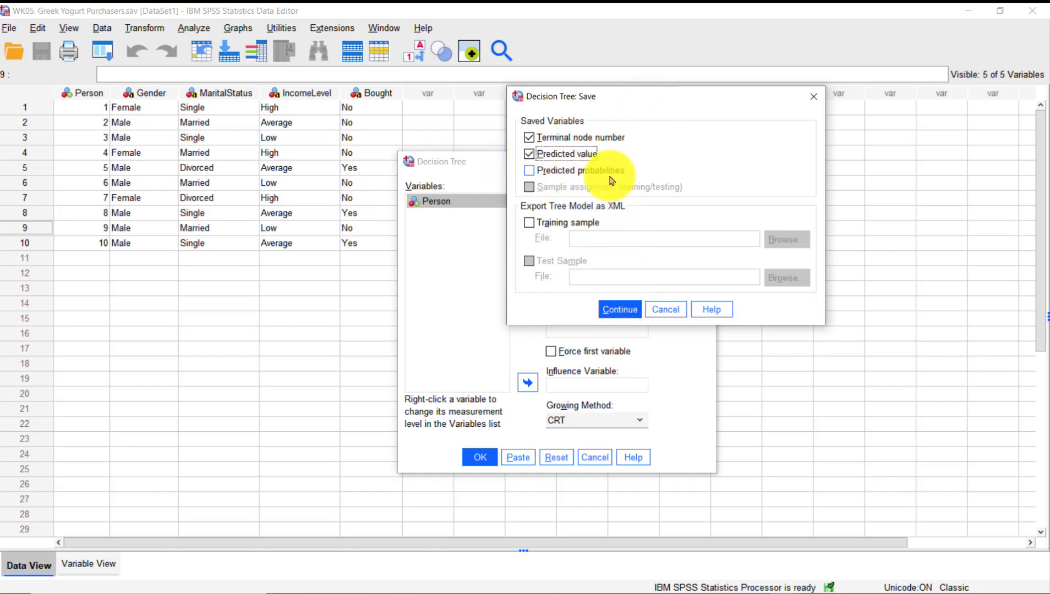
{"action": "left_click", "coordinate": [621, 309]}
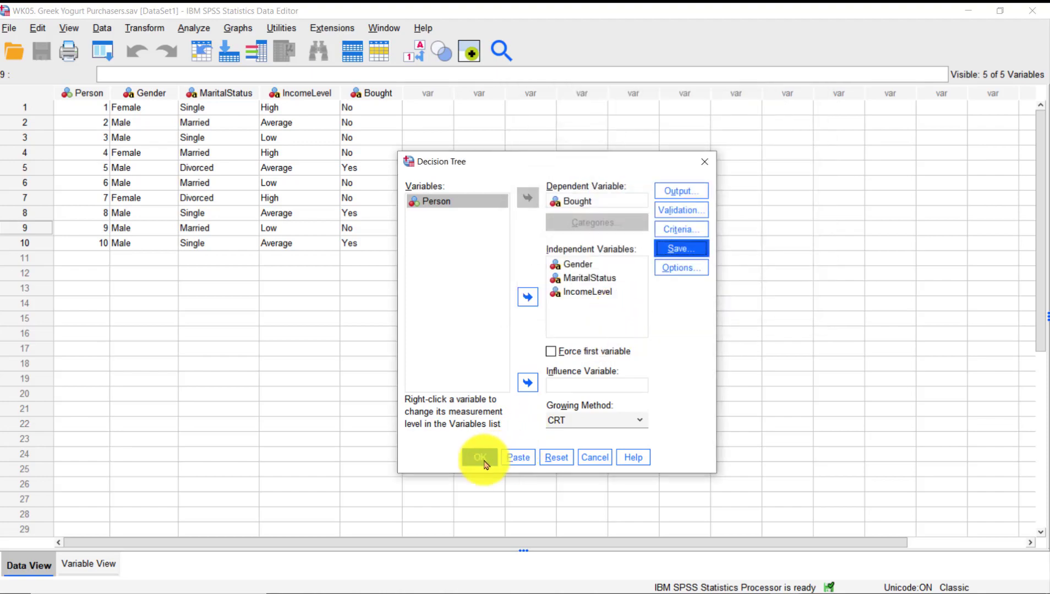
{"action": "left_click", "coordinate": [484, 461]}
Review the new Classification Tree output, then uncover the dataset and inspect its NodeID and PredictedValue columns
{"action": "left_click_drag", "start_coordinate": [628, 514], "coordinate": [724, 67]}
{"action": "scroll", "coordinate": [847, 264], "scroll_direction": "down", "scroll_amount": 10}
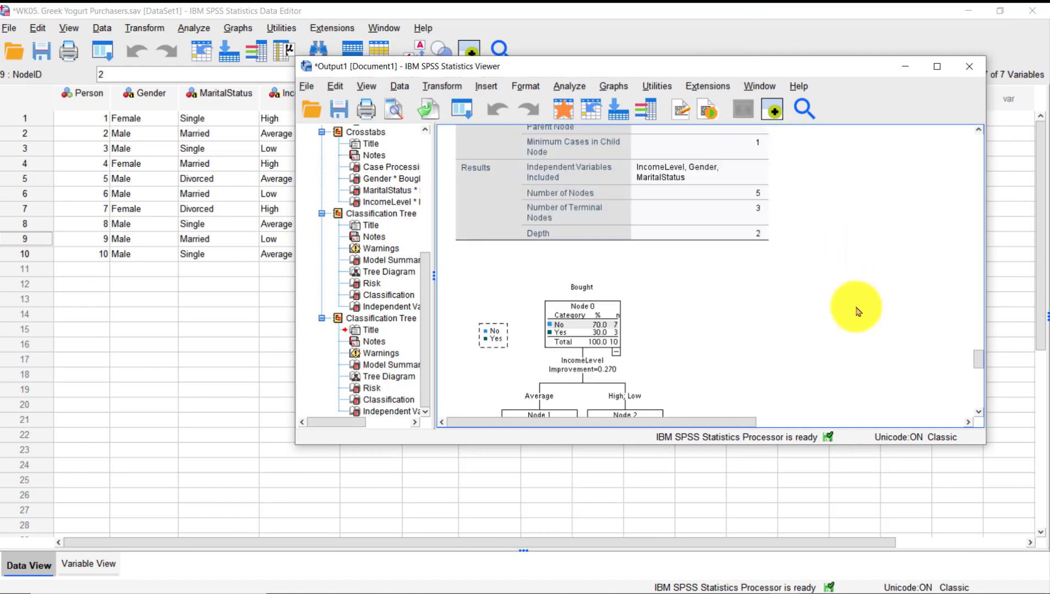
{"action": "scroll", "coordinate": [715, 283], "scroll_direction": "down", "scroll_amount": 5}
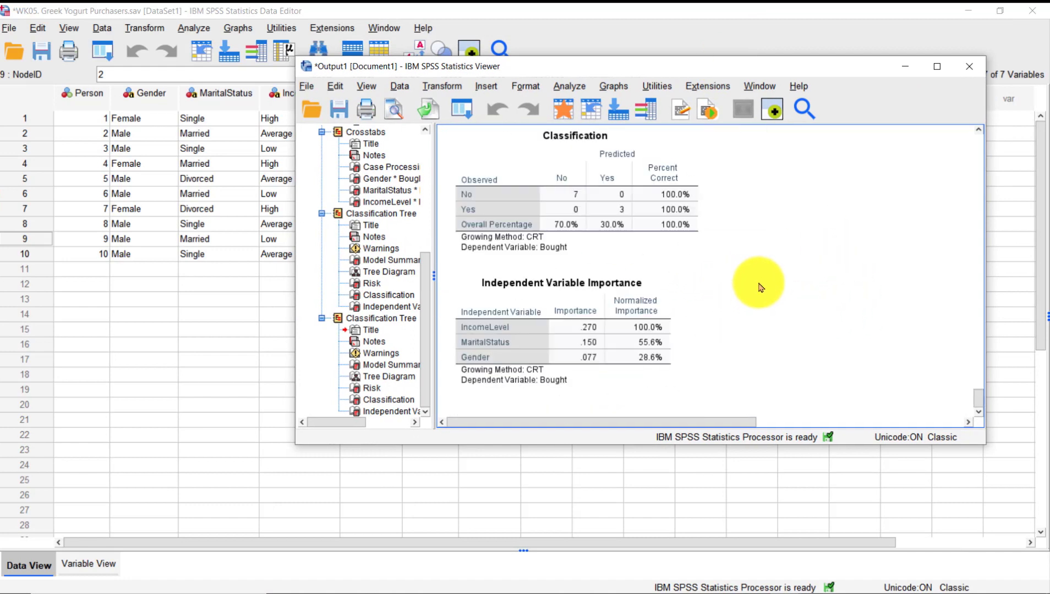
{"action": "left_click_drag", "start_coordinate": [808, 65], "coordinate": [808, 399]}
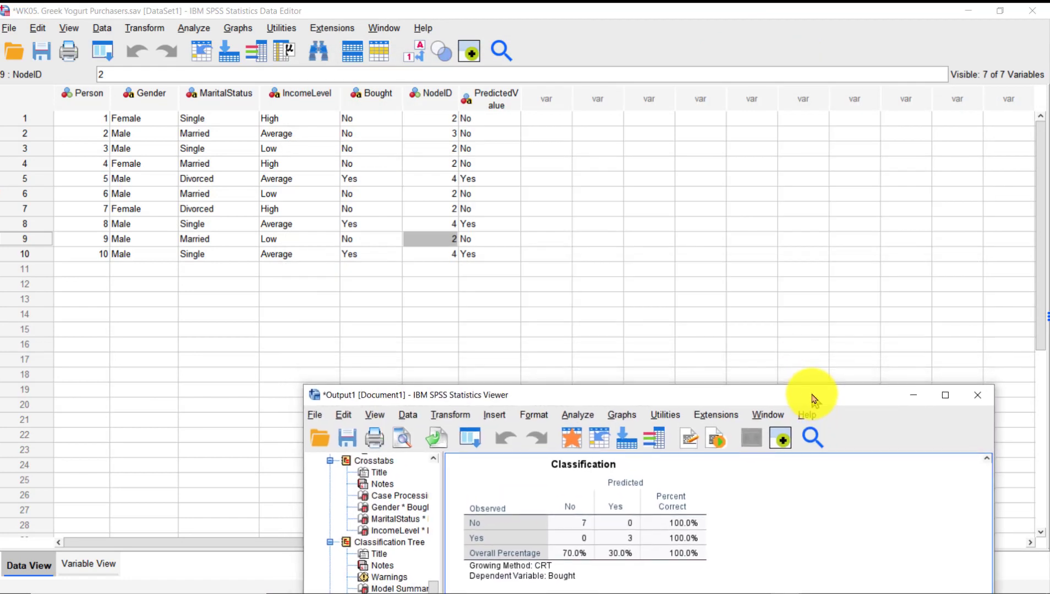
{"action": "left_click", "coordinate": [439, 256]}
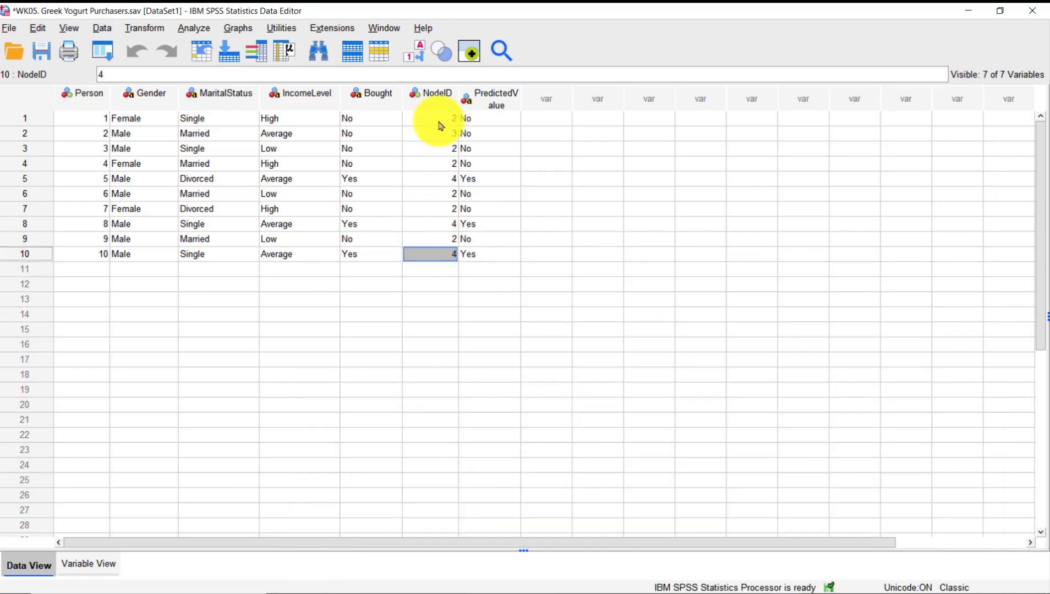
{"action": "left_click_drag", "start_coordinate": [439, 99], "coordinate": [486, 99]}
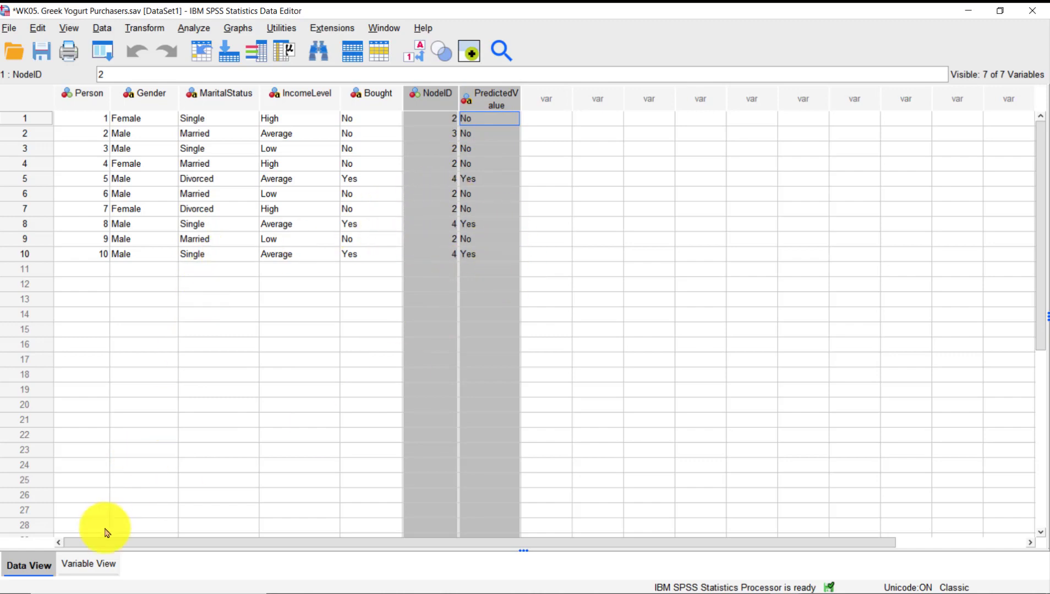
Show the variable definitions and widen the Label column to read the full label of NodeID
{"action": "left_click", "coordinate": [98, 567]}
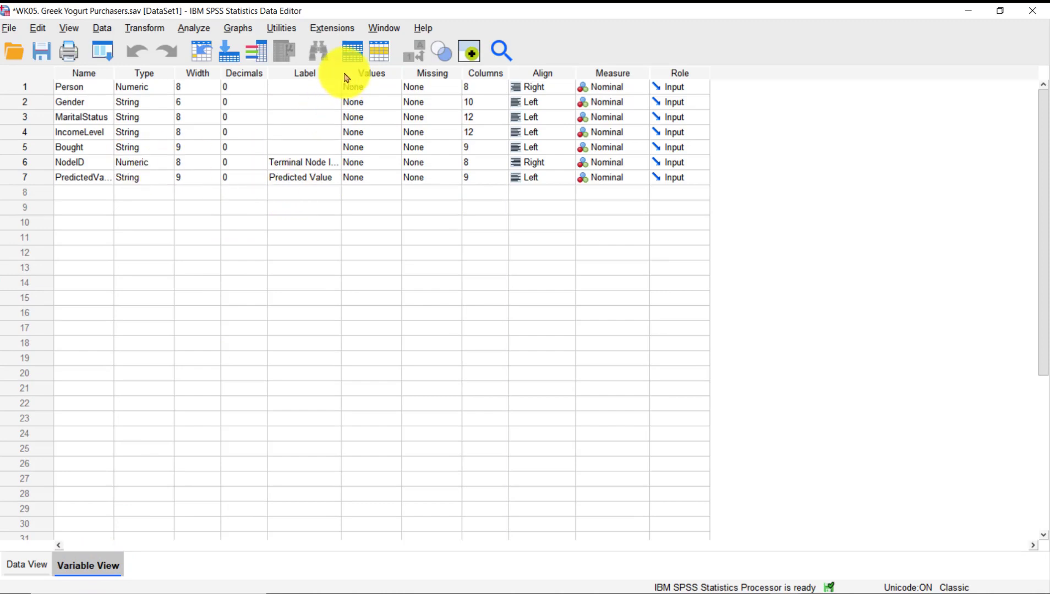
{"action": "left_click_drag", "start_coordinate": [342, 73], "coordinate": [470, 74]}
{"action": "double_click", "coordinate": [72, 163]}
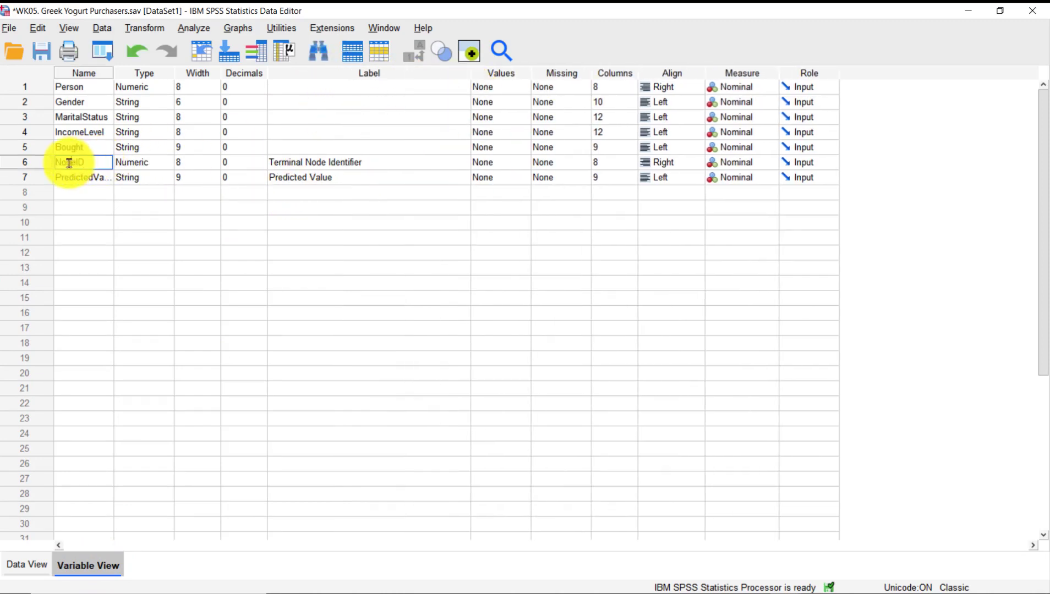
{"action": "left_click", "coordinate": [361, 165]}
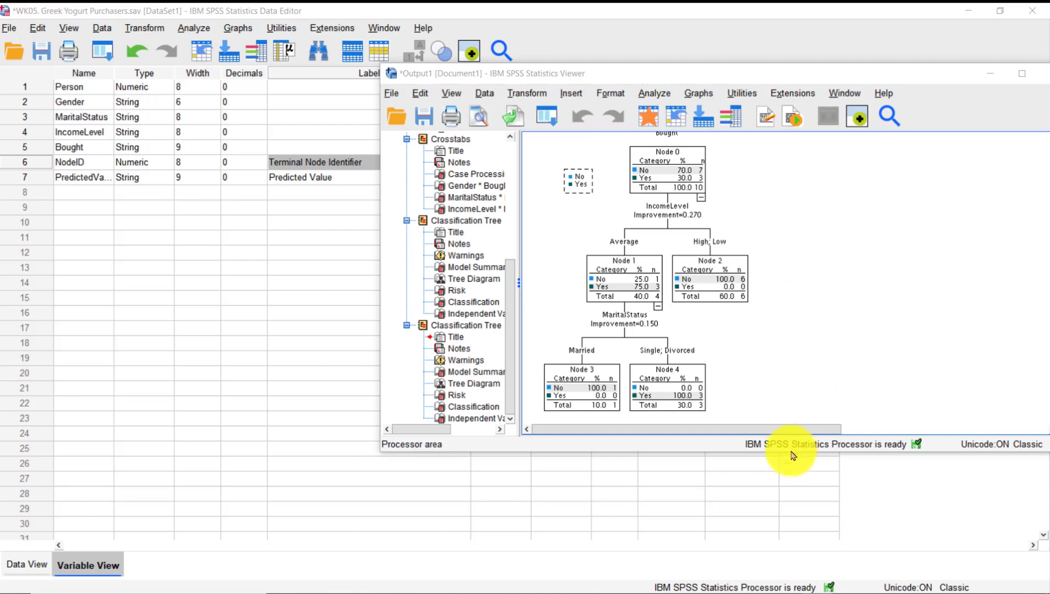
Enlarge the output window and examine terminal nodes 2, 3 and 4 in the tree diagram beside the variable definitions
{"action": "left_click_drag", "start_coordinate": [791, 453], "coordinate": [787, 536]}
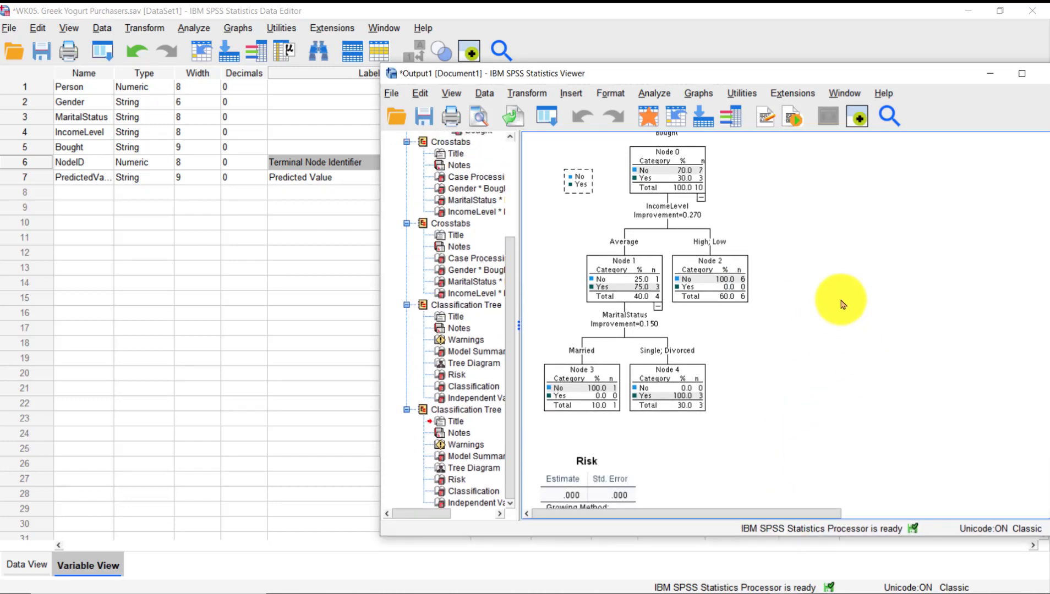
{"action": "left_click", "coordinate": [734, 277]}
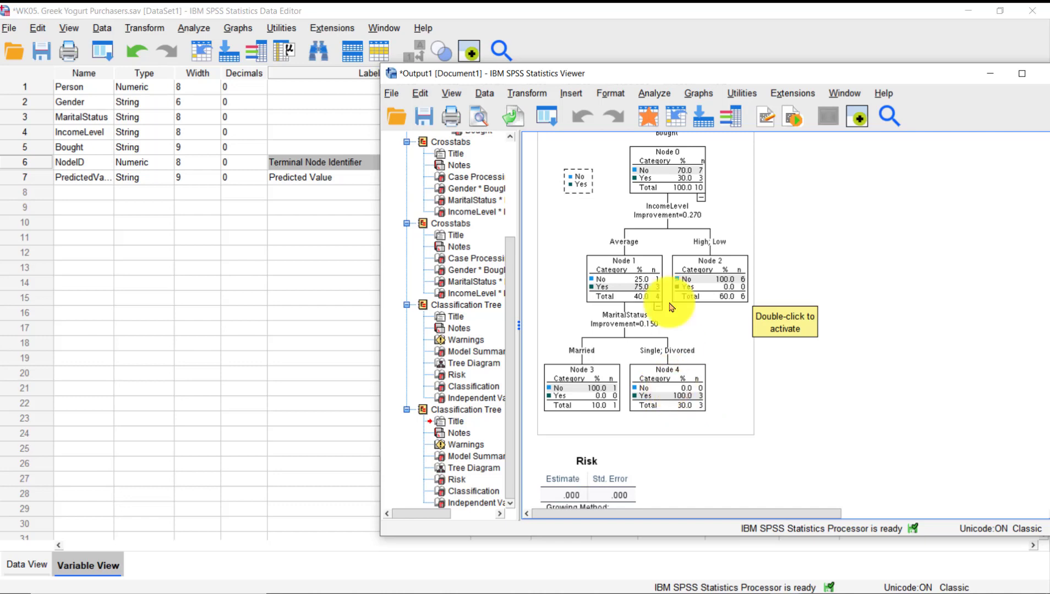
{"action": "left_click_drag", "start_coordinate": [593, 75], "coordinate": [524, 210]}
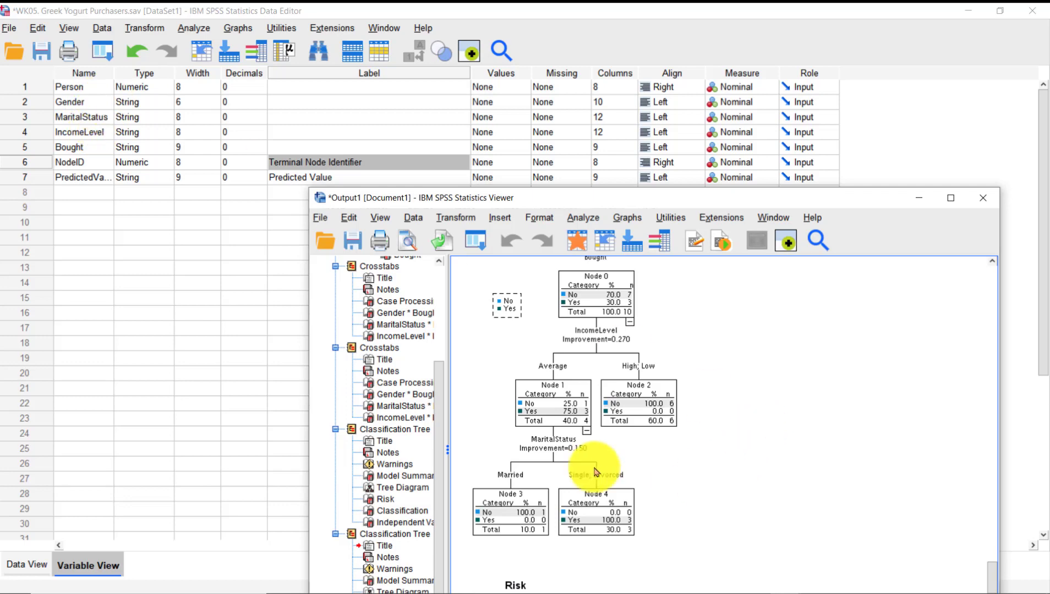
{"action": "left_click", "coordinate": [641, 435]}
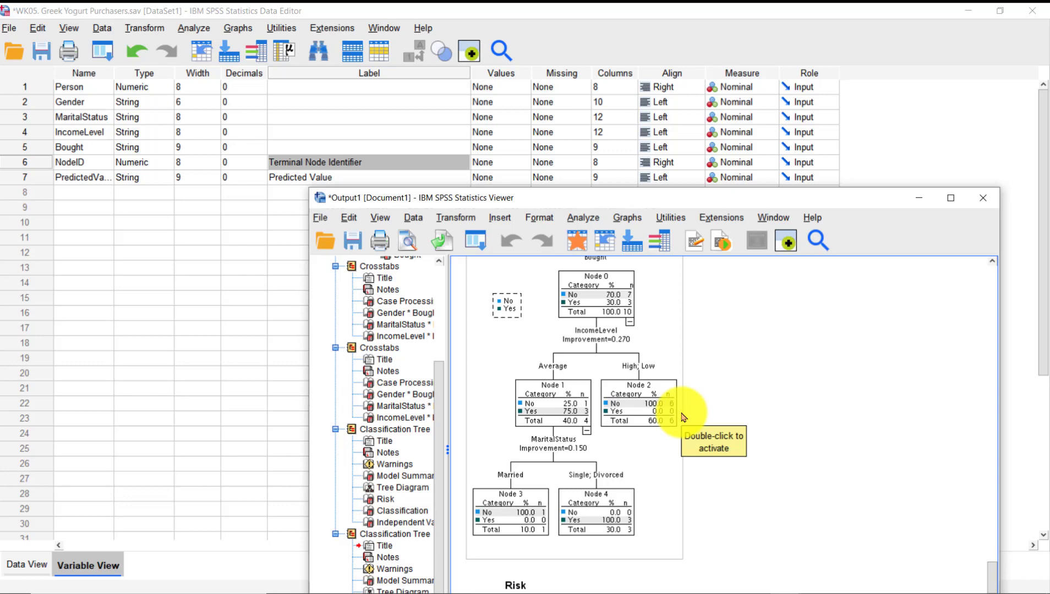
{"action": "left_click_drag", "start_coordinate": [615, 198], "coordinate": [681, 227]}
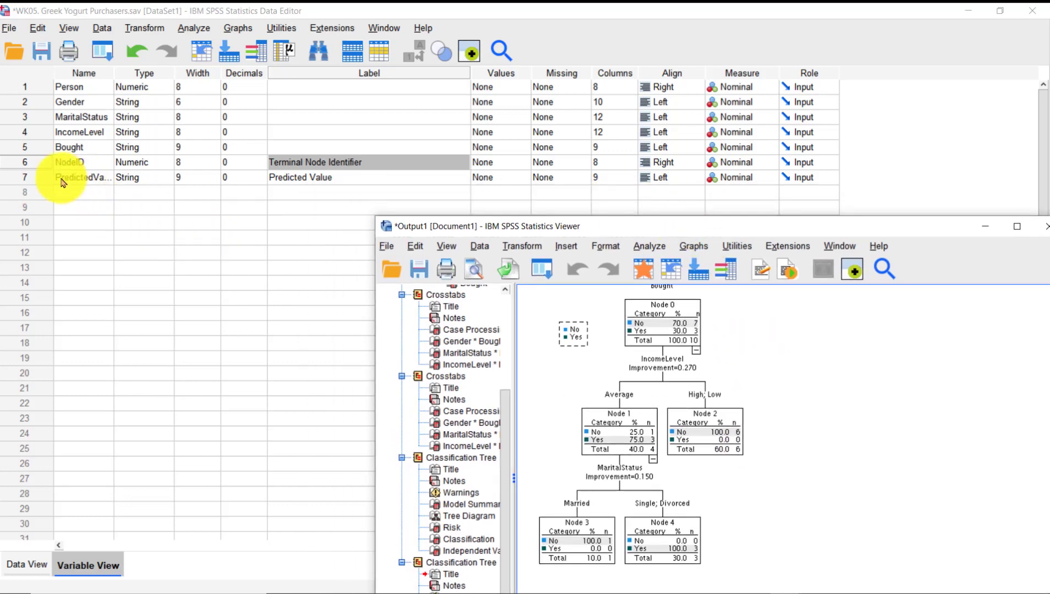
Check the label of PredictedValue and compare its values with the Bought column in the case data
{"action": "left_click", "coordinate": [306, 184]}
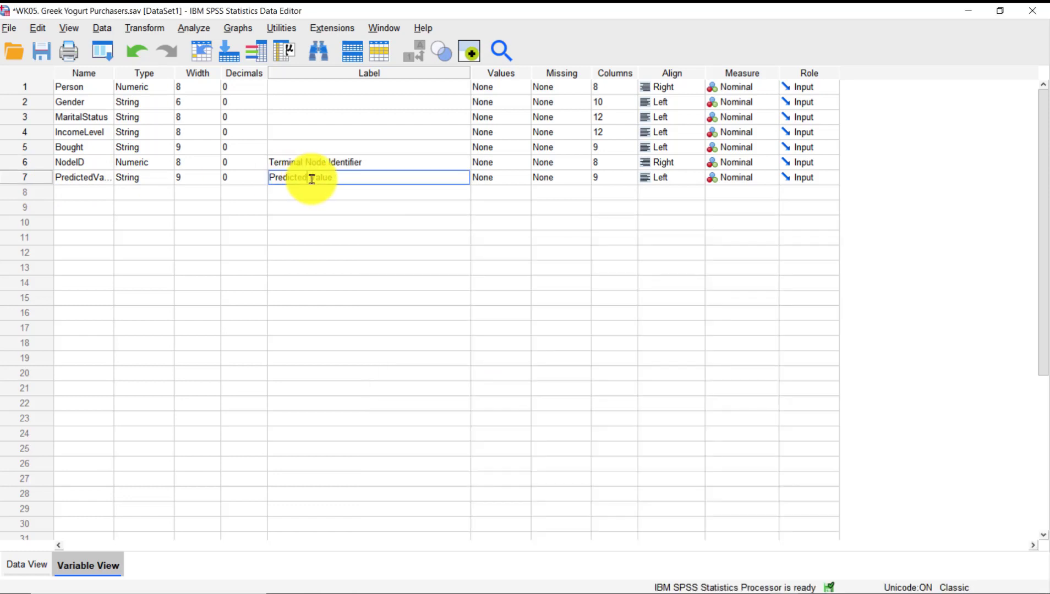
{"action": "left_click", "coordinate": [26, 565]}
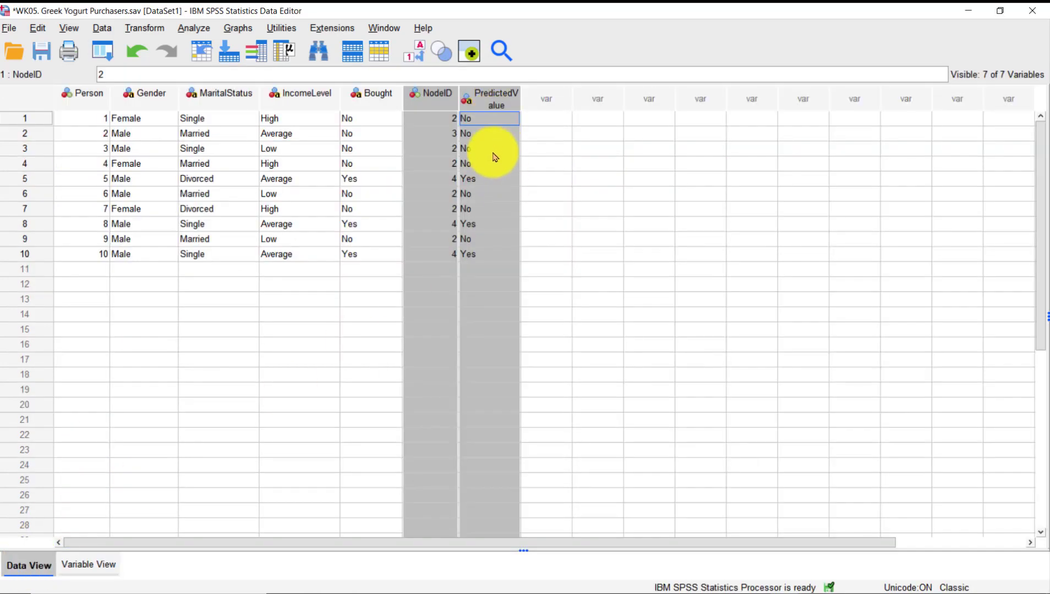
{"action": "left_click", "coordinate": [492, 117]}
{"action": "left_click", "coordinate": [493, 103]}
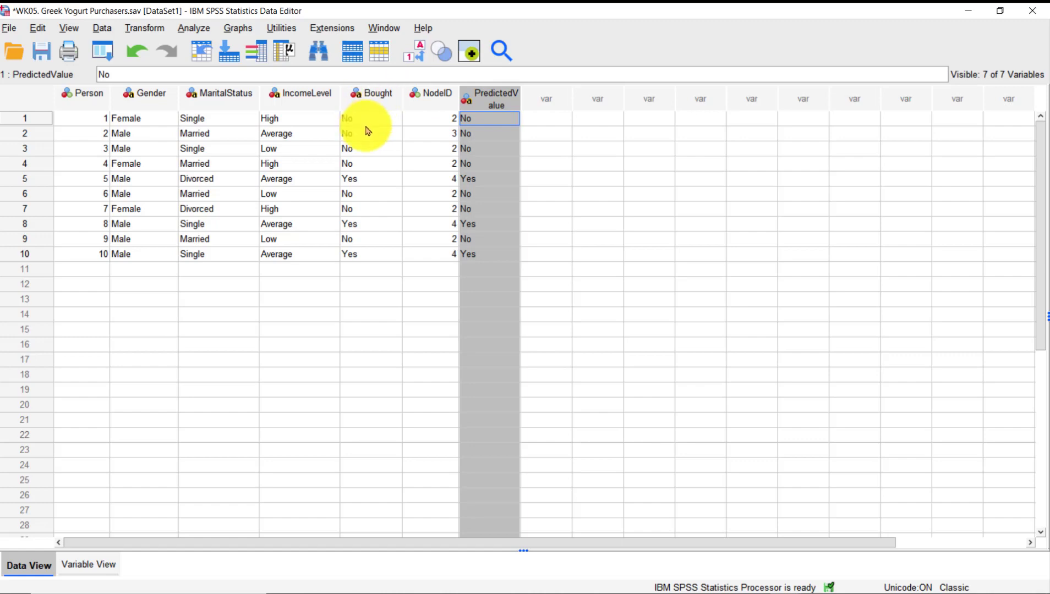
{"action": "left_click", "coordinate": [385, 253]}
{"action": "left_click", "coordinate": [490, 259]}
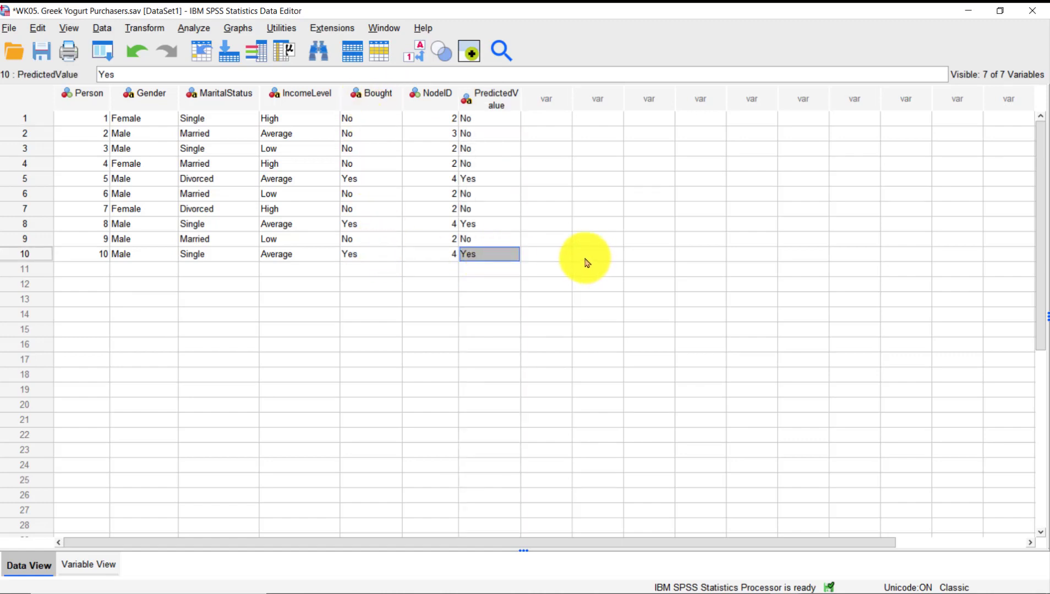
Compare the Bought and PredictedValue entries of the first few cases in the data
{"action": "left_click", "coordinate": [366, 118]}
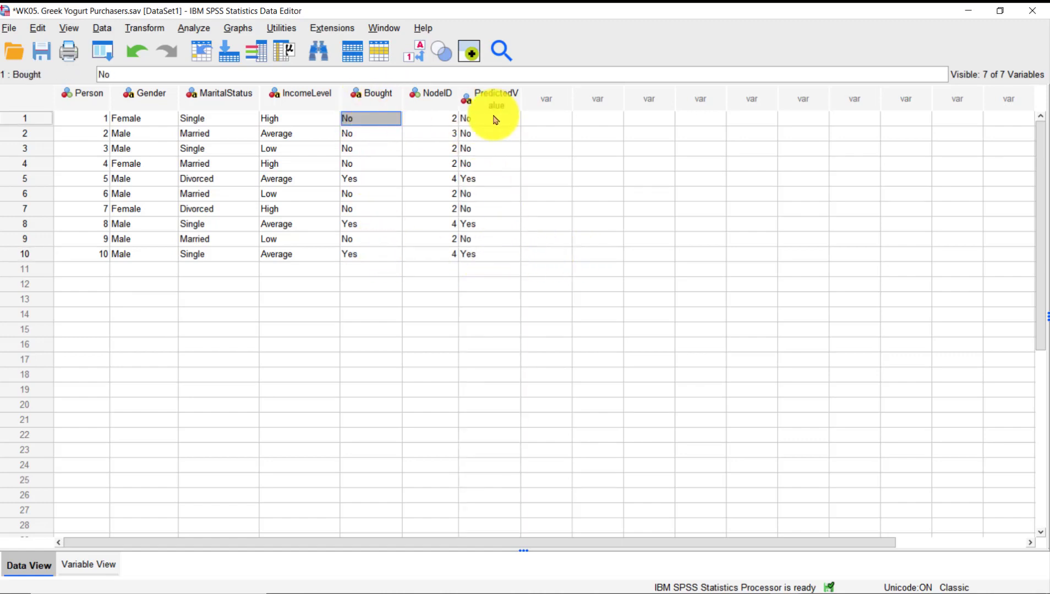
{"action": "left_click", "coordinate": [490, 119]}
{"action": "left_click", "coordinate": [378, 138]}
{"action": "left_click", "coordinate": [492, 163]}
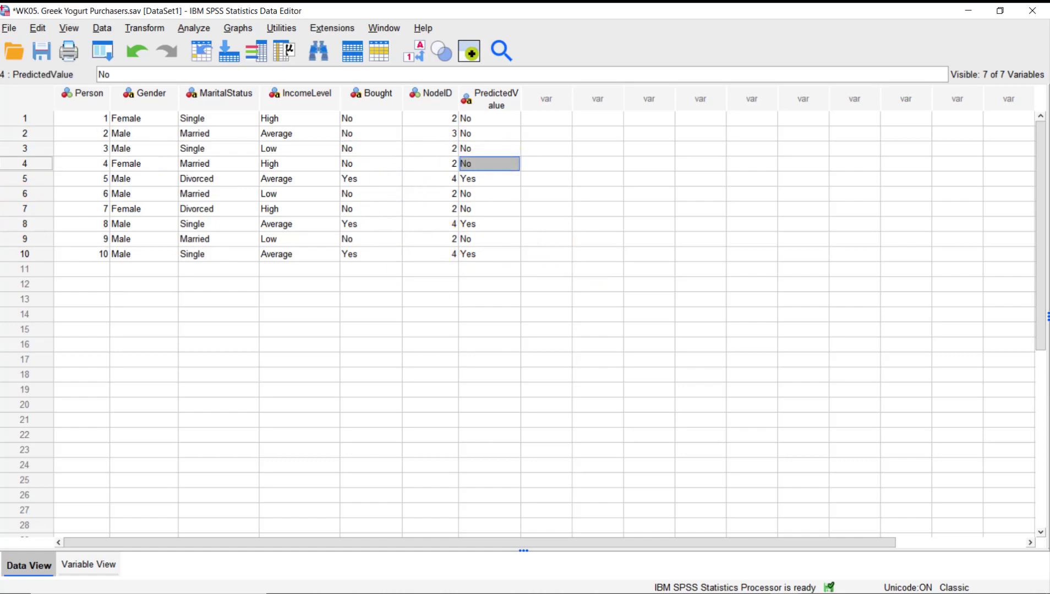
Inspect the NodeID column and the first case's predictor values, then highlight the MaritalStatus and IncomeLevel columns together
{"action": "left_click", "coordinate": [426, 99]}
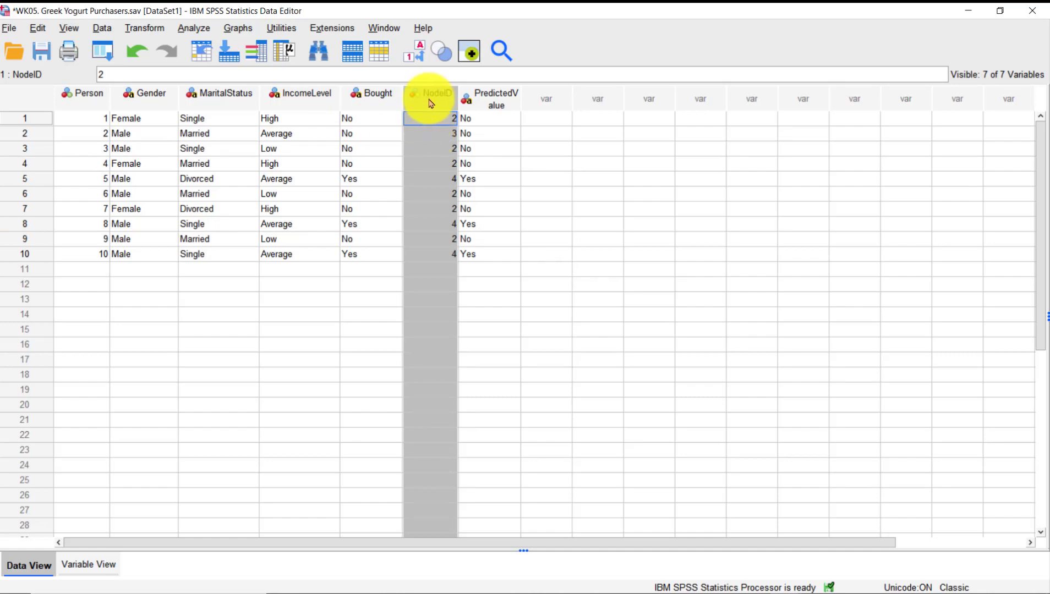
{"action": "mouse_move", "coordinate": [441, 103]}
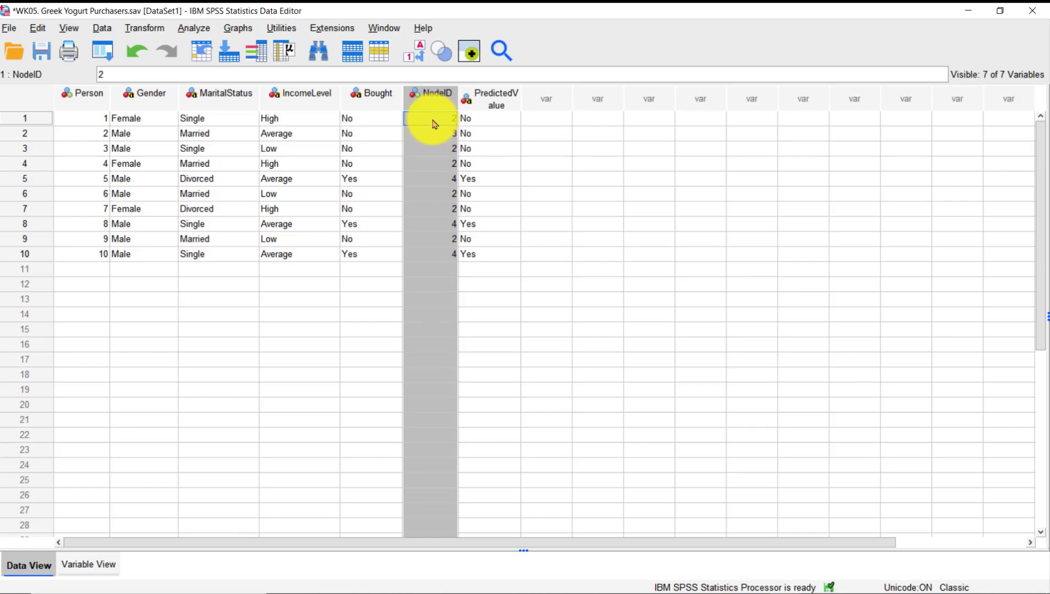
{"action": "left_click", "coordinate": [156, 124]}
{"action": "left_click", "coordinate": [216, 121]}
{"action": "left_click", "coordinate": [298, 124]}
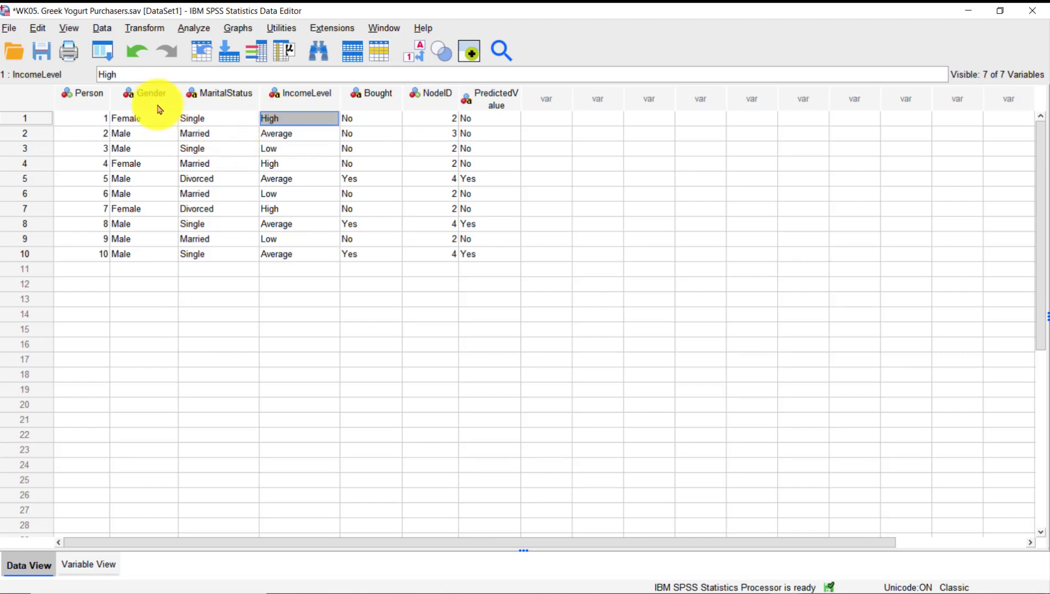
{"action": "left_click", "coordinate": [215, 105]}
{"action": "left_click_drag", "start_coordinate": [214, 106], "coordinate": [318, 105]}
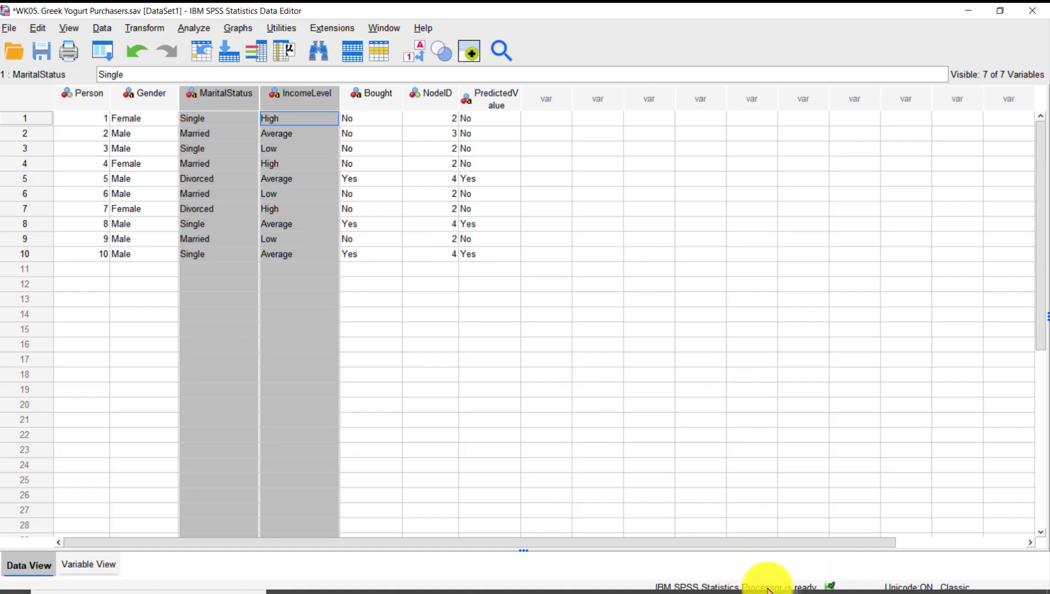
Show the tree diagram beside the data, trace cases through its IncomeLevel and MaritalStatus splits, and check their NodeID values
{"action": "key", "text": "alt+Tab"}
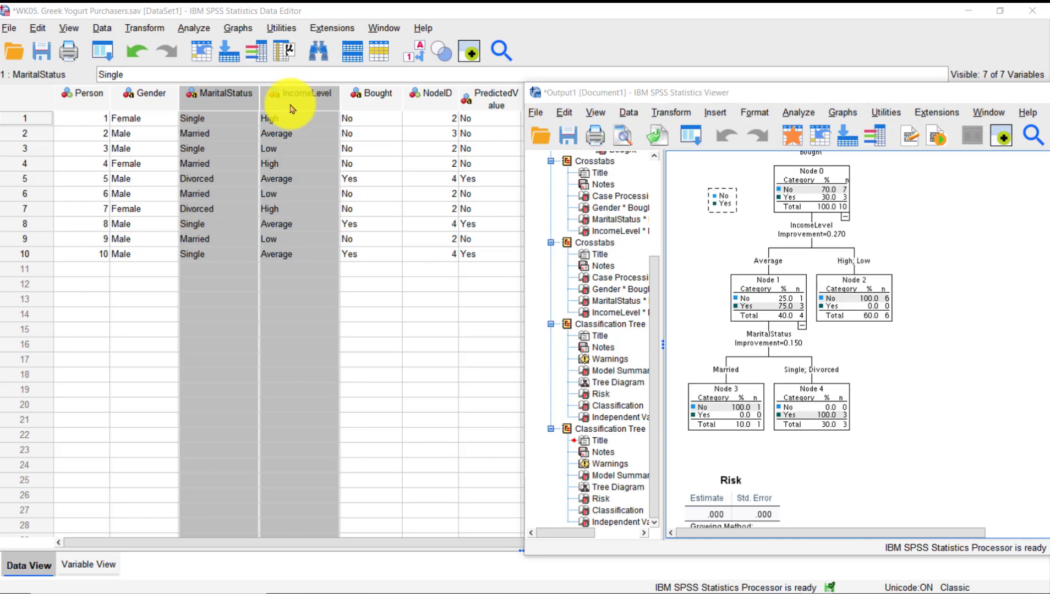
{"action": "left_click", "coordinate": [813, 174]}
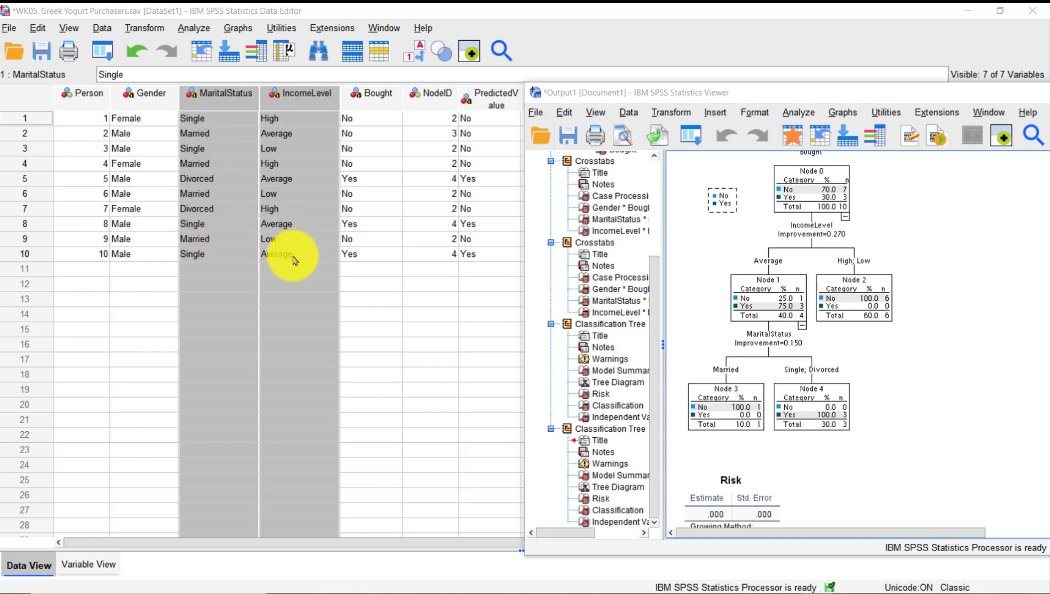
{"action": "left_click", "coordinate": [831, 242]}
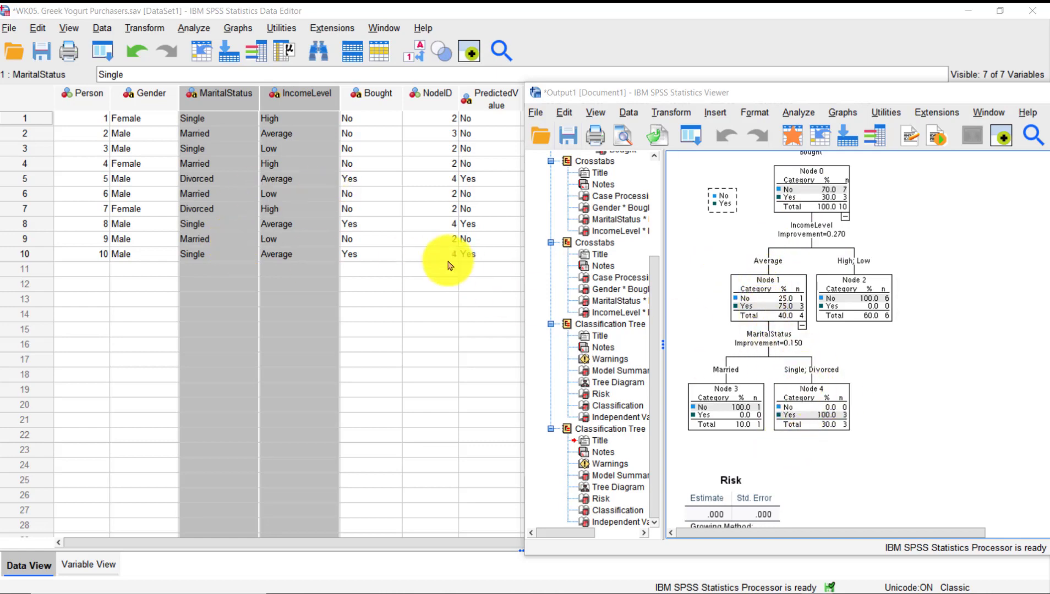
{"action": "left_click", "coordinate": [445, 257]}
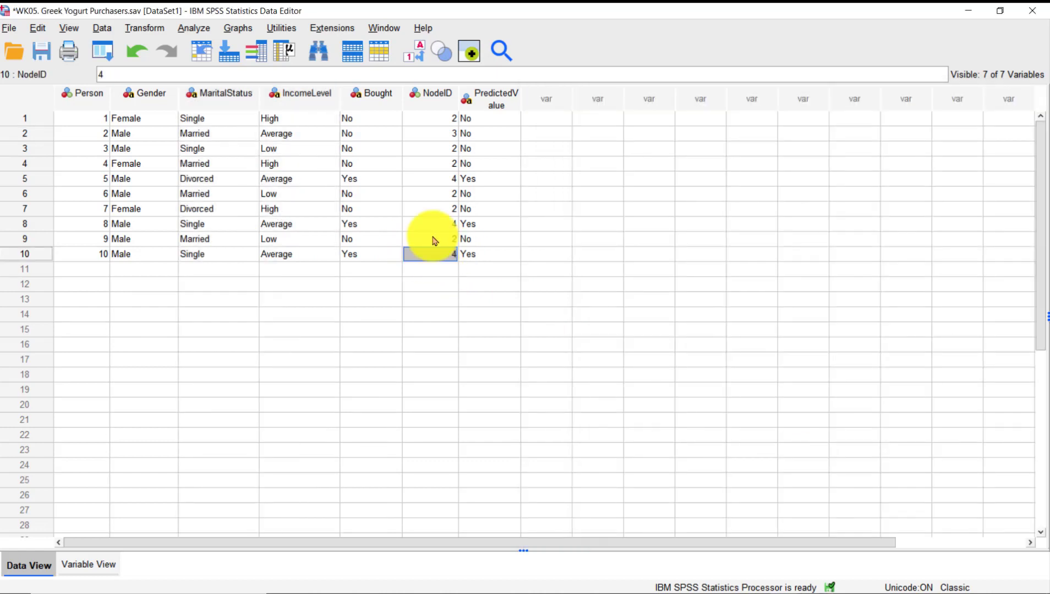
{"action": "left_click_drag", "start_coordinate": [434, 119], "coordinate": [429, 252]}
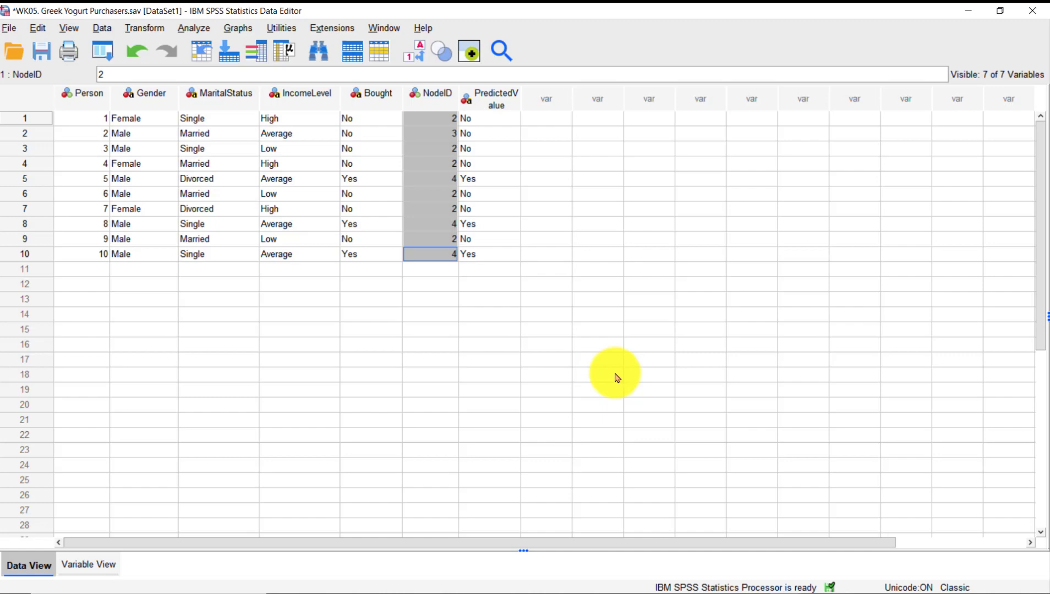
Check the PredictedValue entries of cases 1, 4, 7, 10 and 9
{"action": "left_click", "coordinate": [492, 122]}
{"action": "left_click", "coordinate": [492, 163]}
{"action": "left_click", "coordinate": [488, 211]}
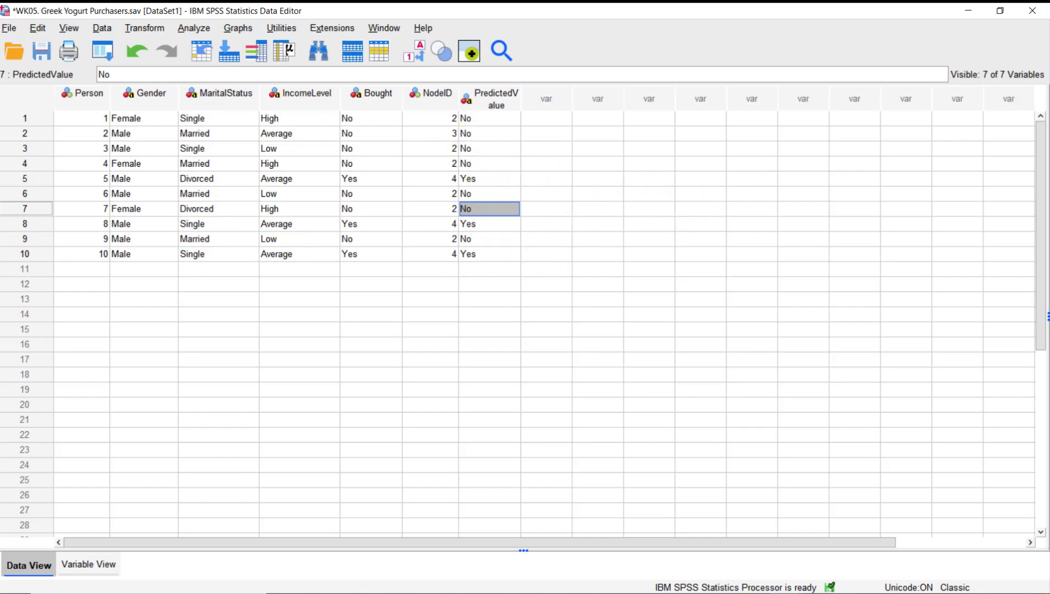
{"action": "key", "text": "alt+Tab"}
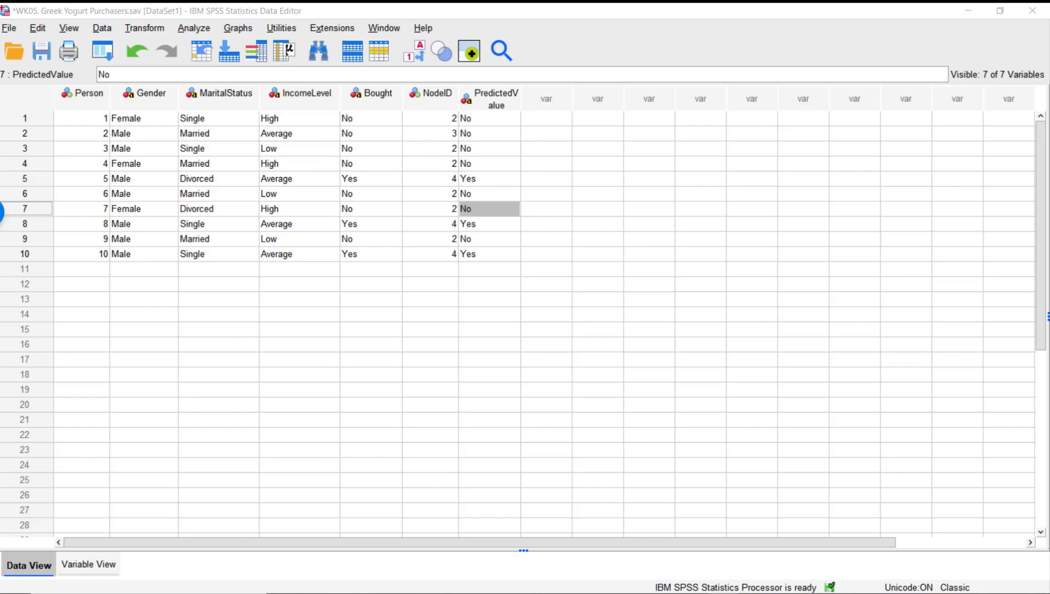
{"action": "left_click", "coordinate": [486, 253]}
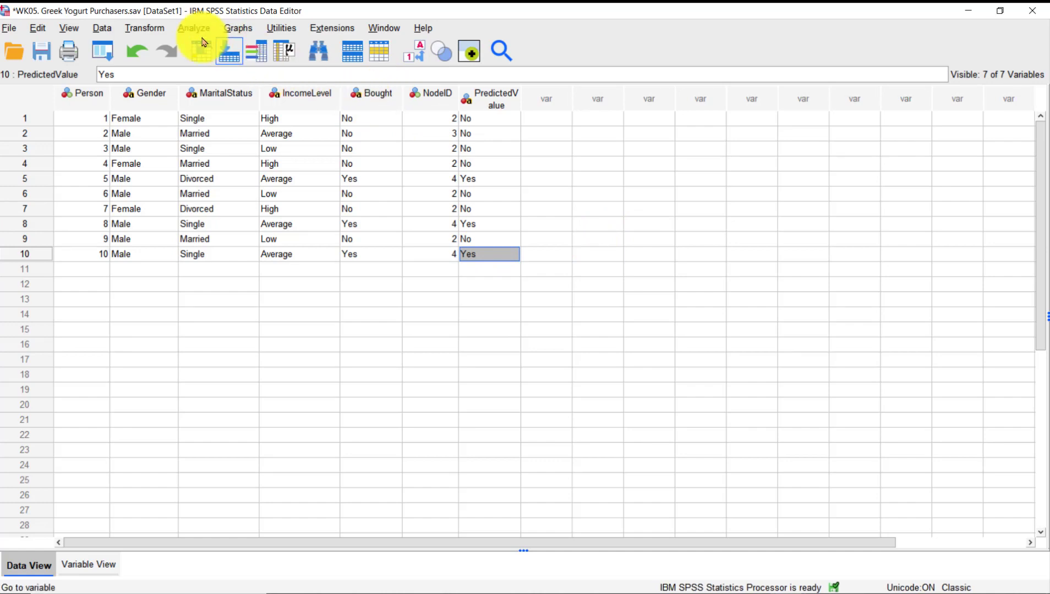
{"action": "left_click", "coordinate": [501, 239]}
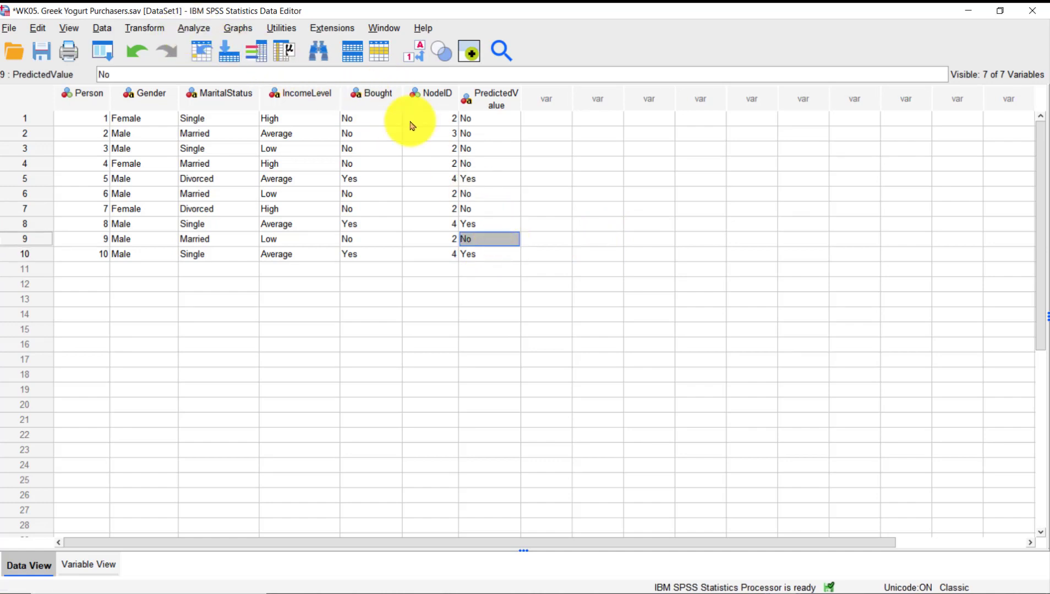
Compare the whole Bought column with the PredictedValue column
{"action": "left_click", "coordinate": [374, 106]}
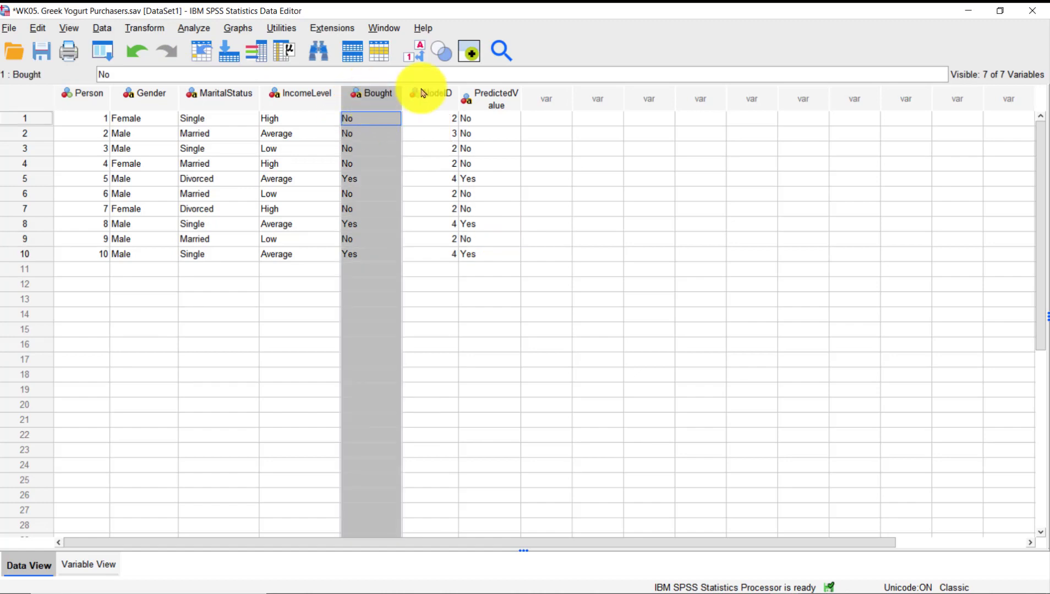
{"action": "left_click", "coordinate": [487, 94]}
{"action": "left_click", "coordinate": [363, 94]}
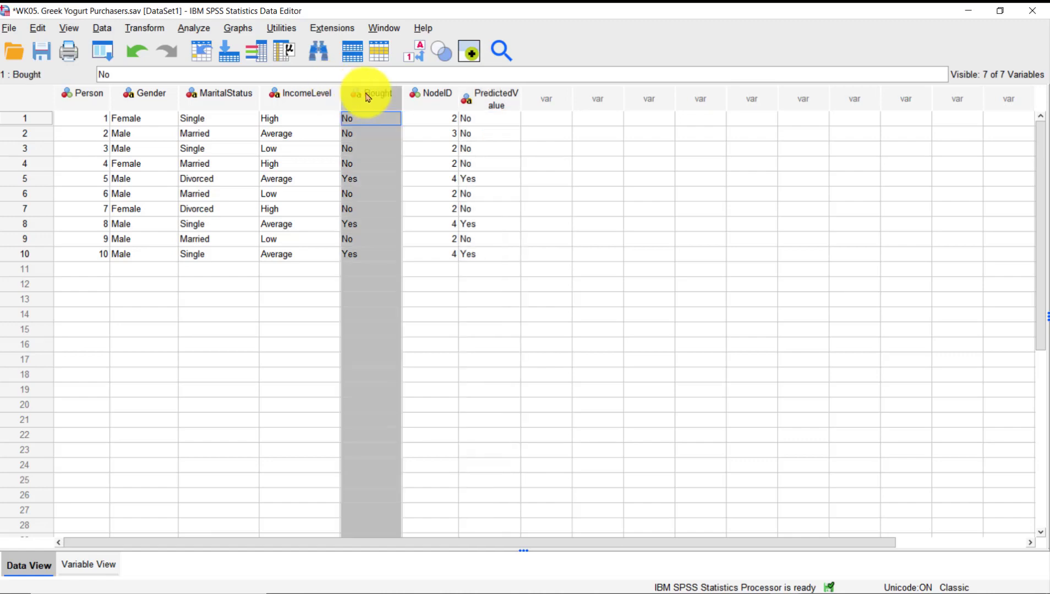
{"action": "left_click", "coordinate": [476, 94]}
Reset the Crosstabs settings and set up a table with Bought in the rows and Predicted Value in the columns
{"action": "left_click", "coordinate": [201, 28]}
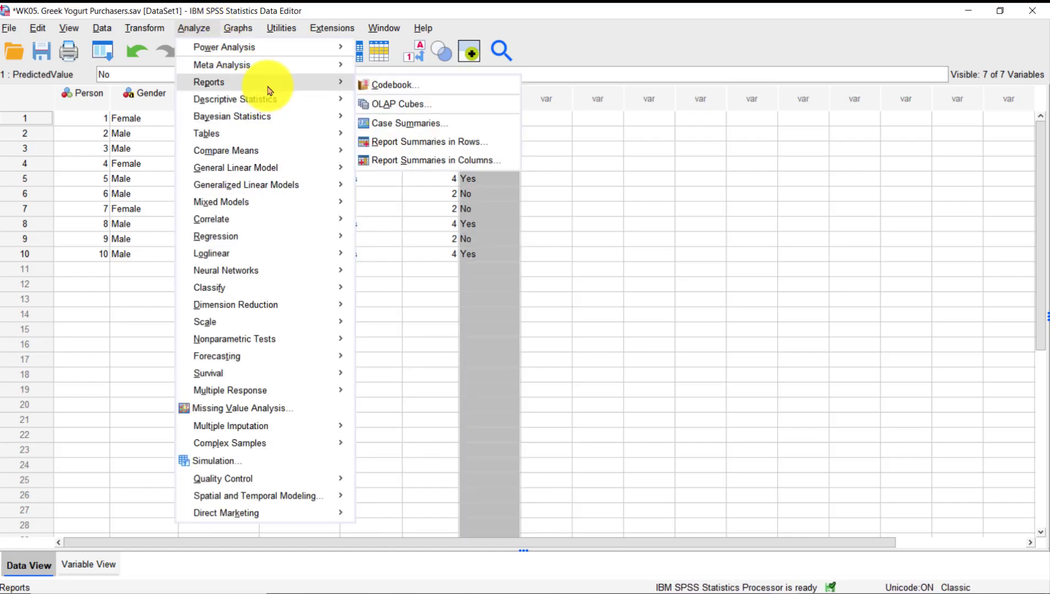
{"action": "mouse_move", "coordinate": [276, 99]}
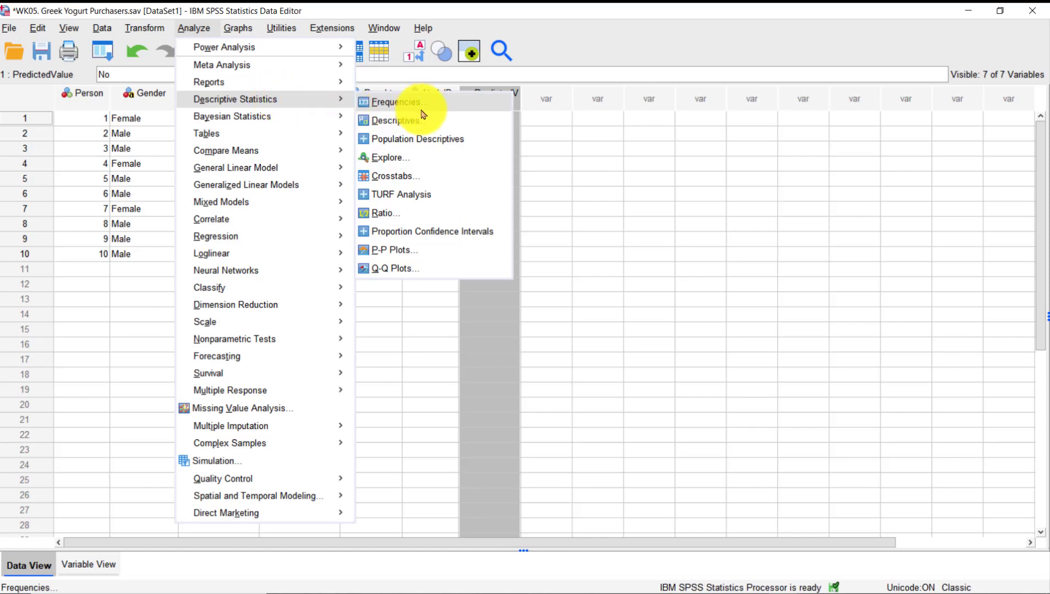
{"action": "left_click", "coordinate": [451, 179]}
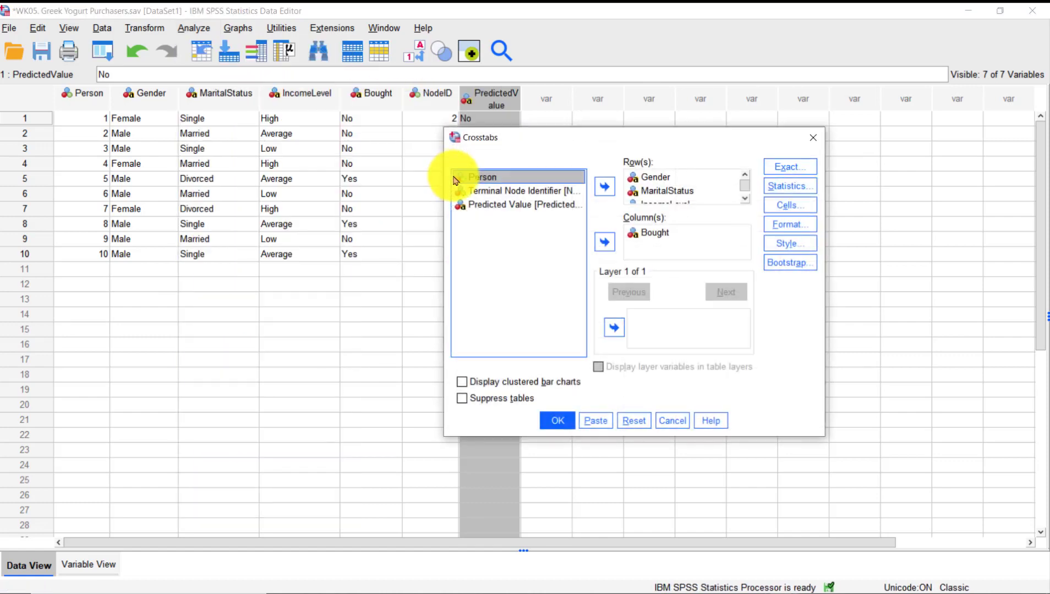
{"action": "left_click", "coordinate": [634, 420]}
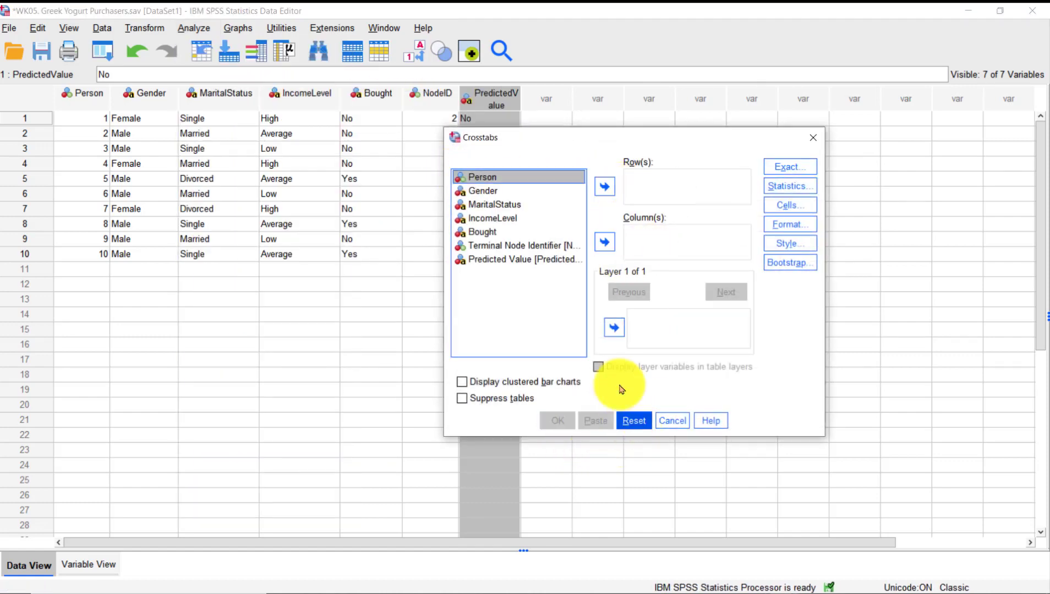
{"action": "left_click", "coordinate": [490, 236]}
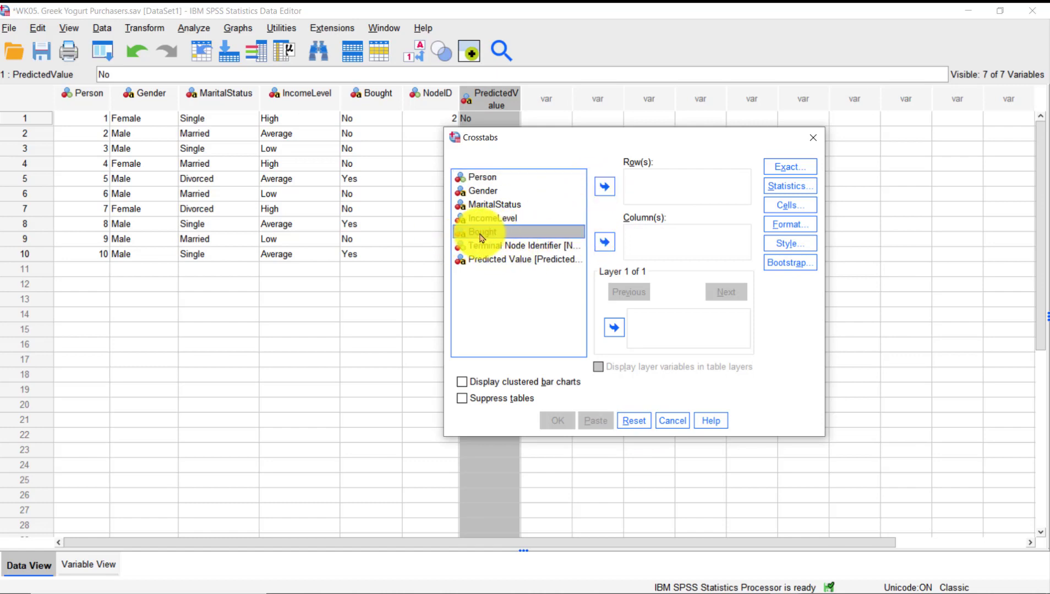
{"action": "left_click", "coordinate": [604, 186]}
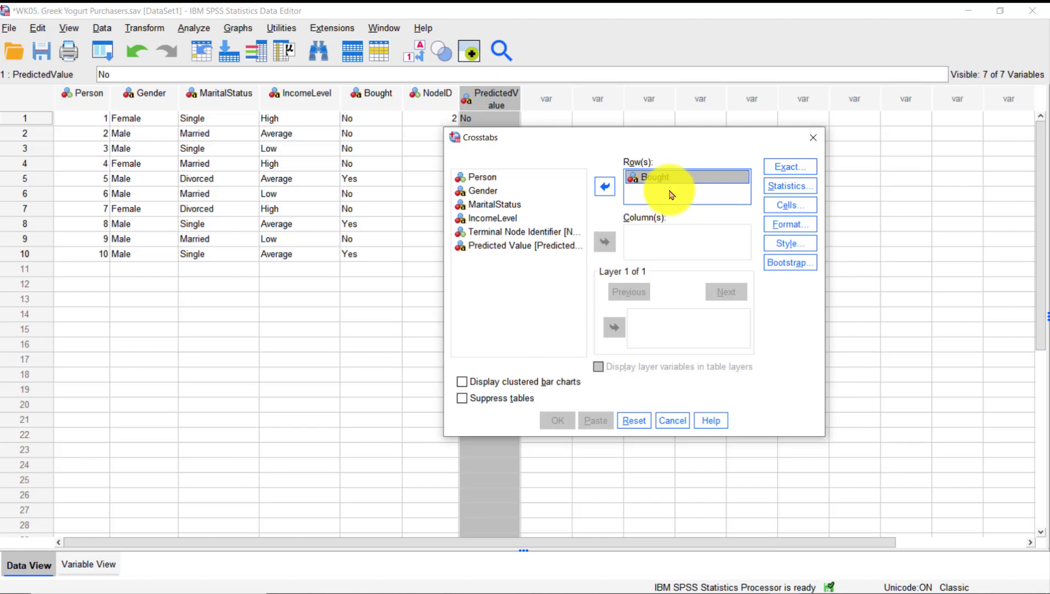
{"action": "left_click", "coordinate": [524, 252]}
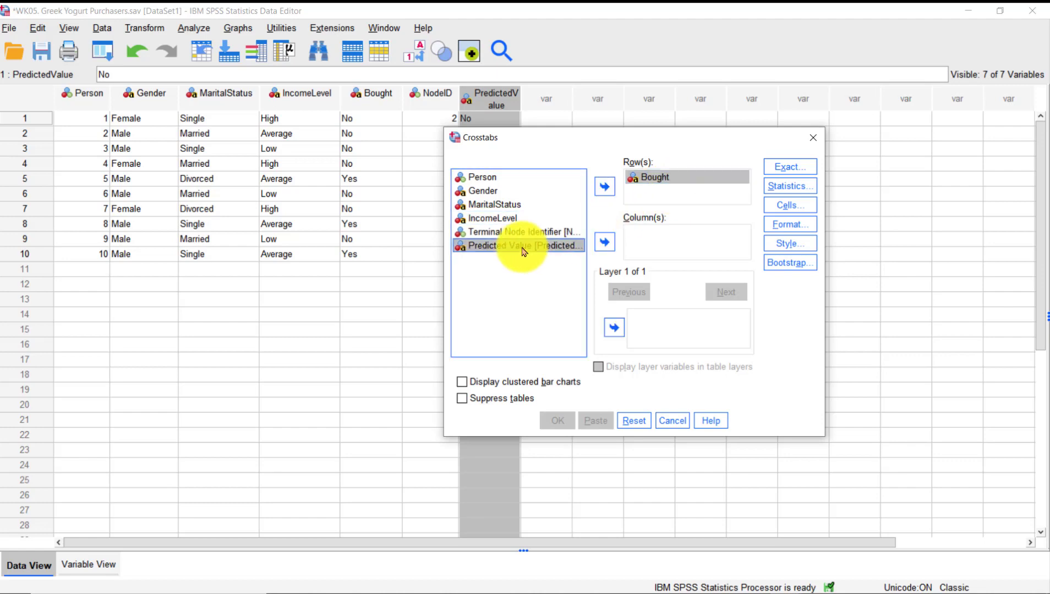
{"action": "left_click", "coordinate": [605, 242]}
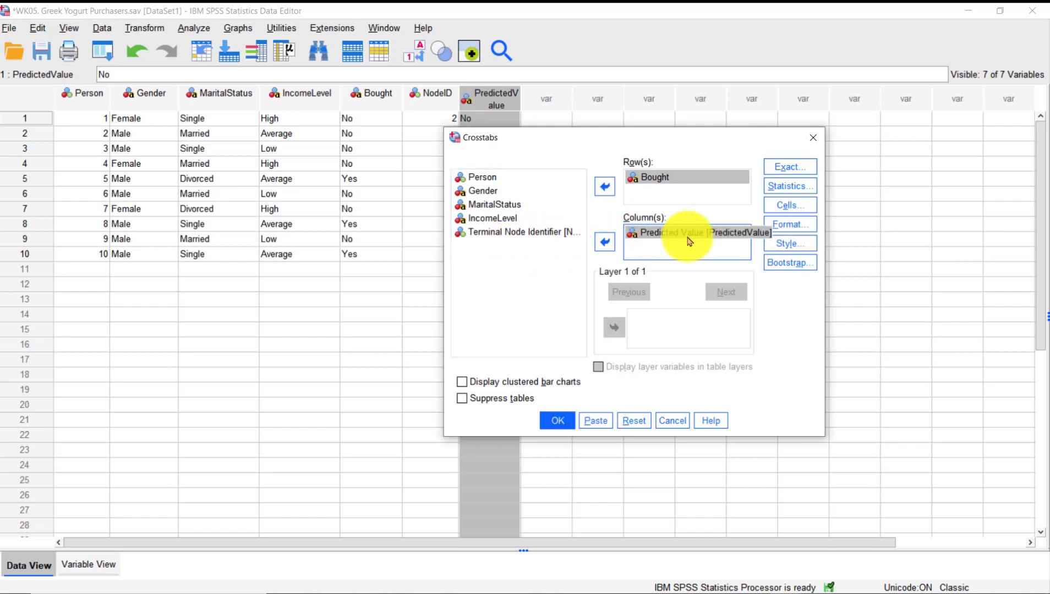
Add row percentages to the crosstab cells and run the Bought by Predicted Value analysis
{"action": "left_click", "coordinate": [787, 206]}
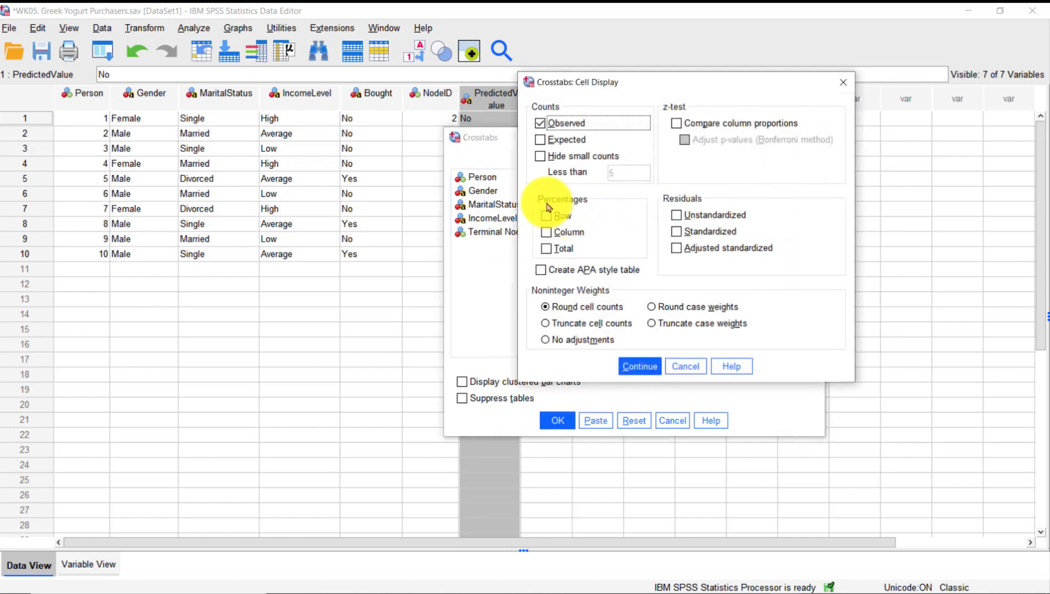
{"action": "left_click", "coordinate": [547, 217]}
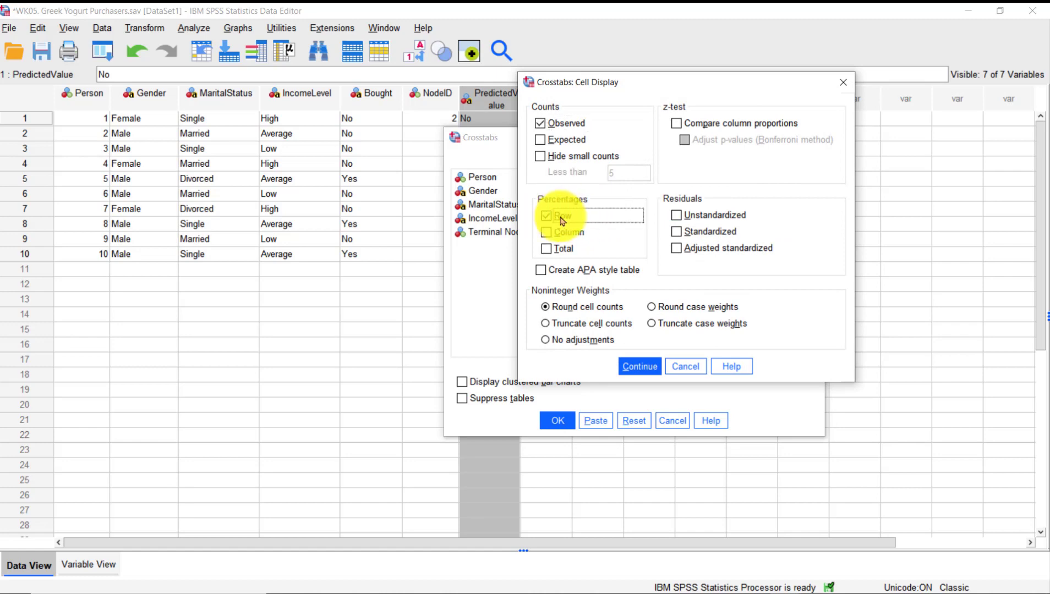
{"action": "left_click", "coordinate": [642, 373]}
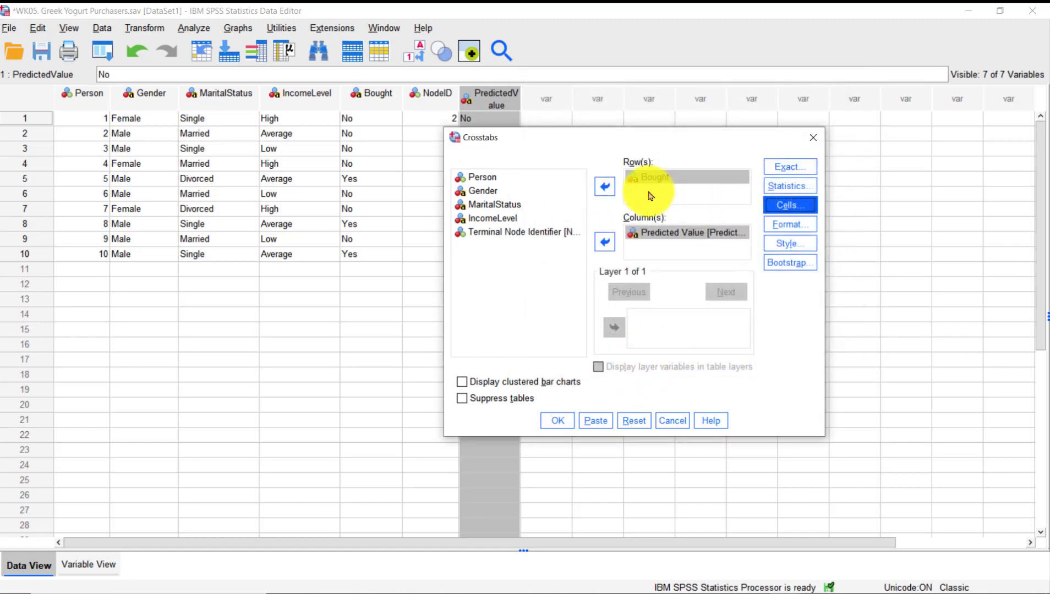
{"action": "left_click", "coordinate": [549, 422]}
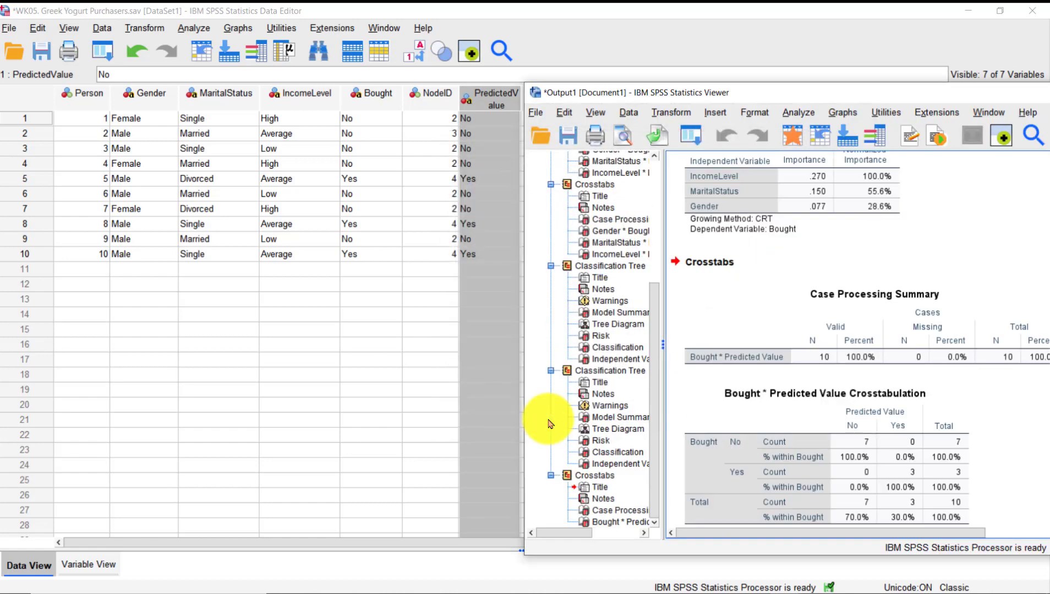
Move the output window into full view and compare the Bought by Predicted Value crosstabulation with the tree's Classification table
{"action": "left_click_drag", "start_coordinate": [785, 93], "coordinate": [481, 45]}
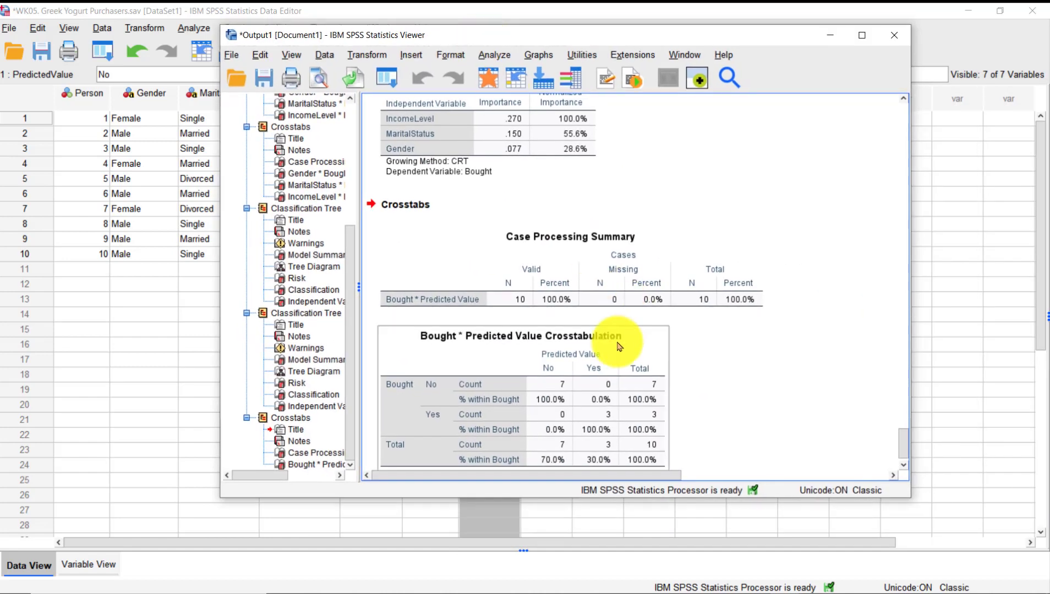
{"action": "scroll", "coordinate": [617, 346], "scroll_direction": "down", "scroll_amount": 2}
{"action": "left_click", "coordinate": [525, 353]}
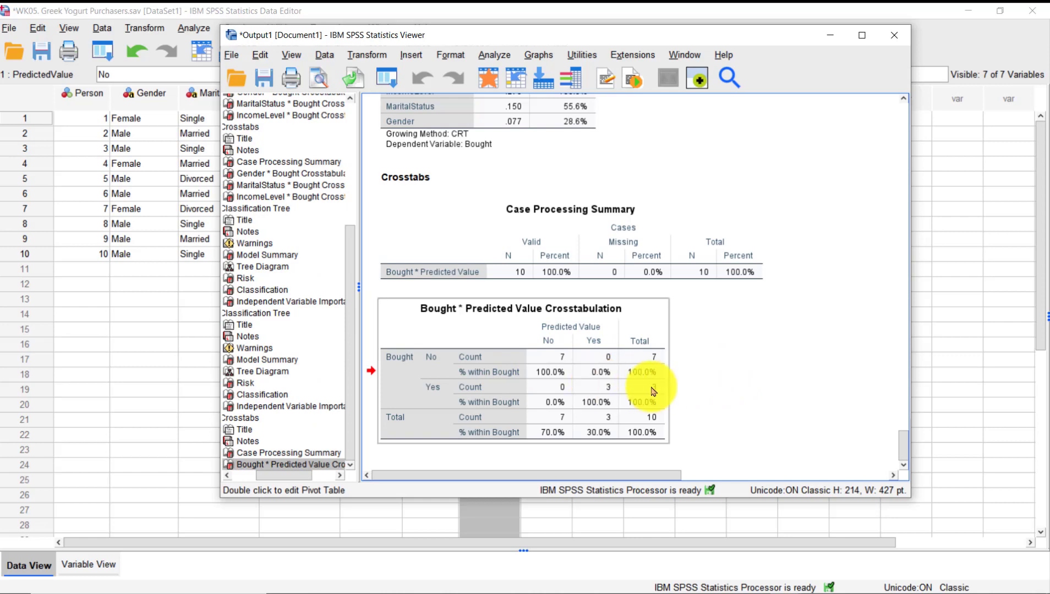
{"action": "scroll", "coordinate": [638, 392], "scroll_direction": "up", "scroll_amount": 3}
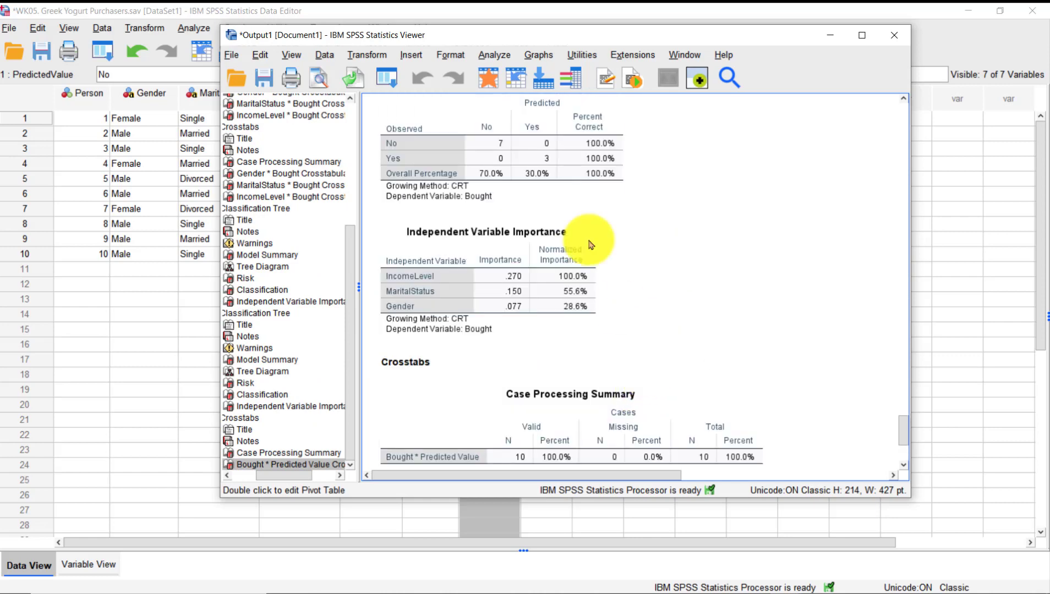
{"action": "left_click", "coordinate": [527, 117]}
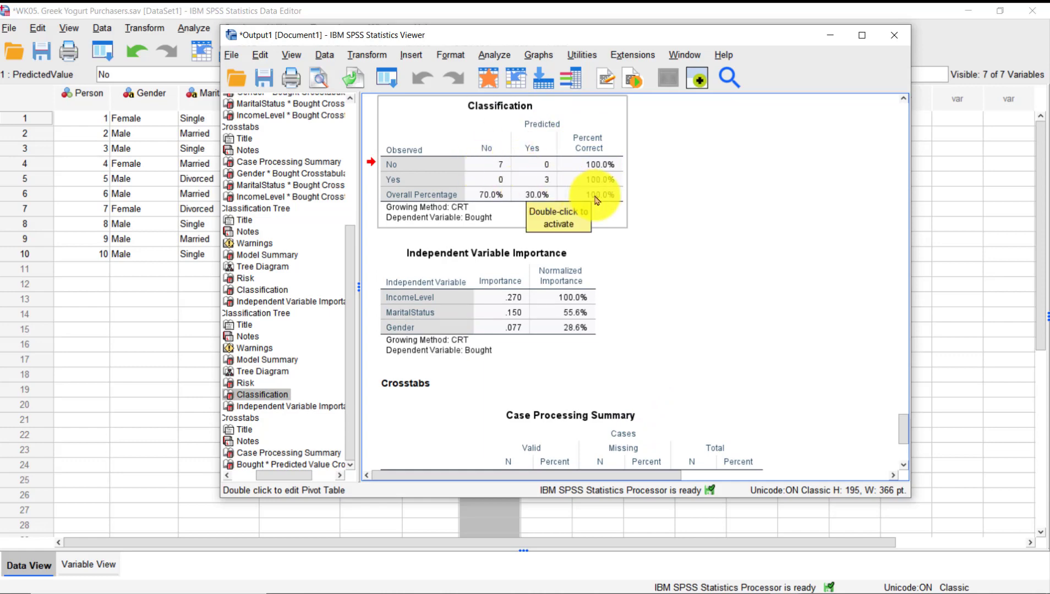
{"action": "scroll", "coordinate": [731, 262], "scroll_direction": "down", "scroll_amount": 5}
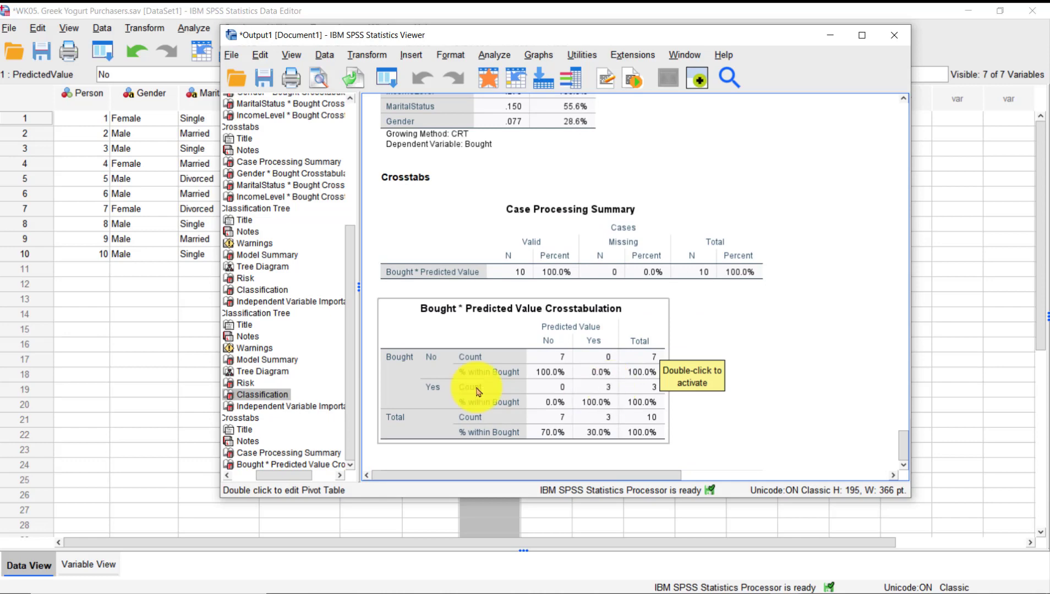